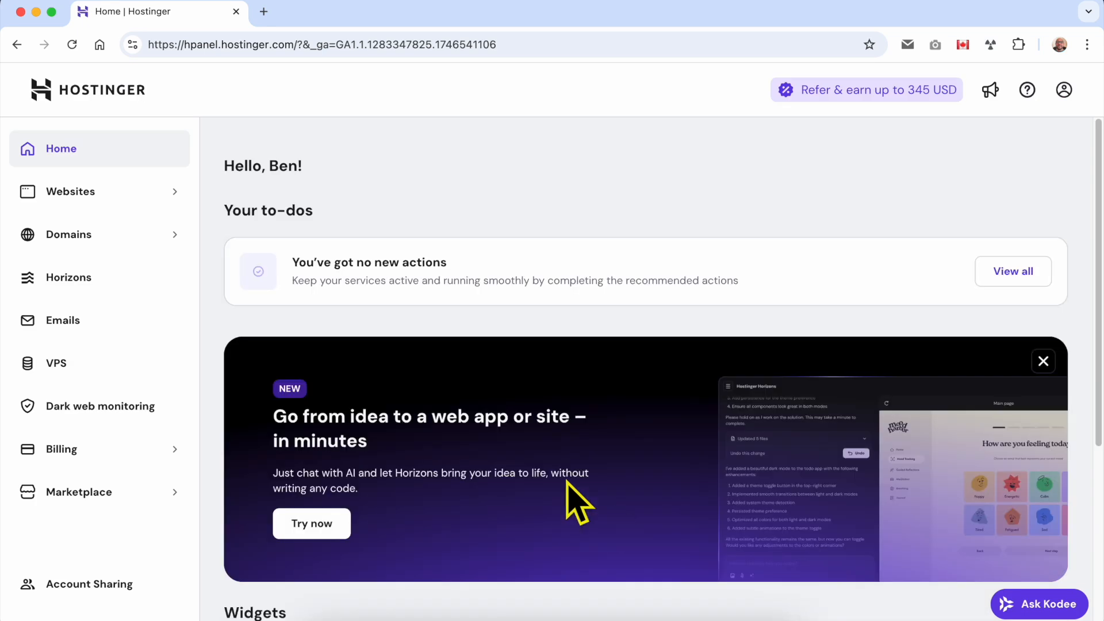
Open the websites list, view the live benstutorial.com site, and return to the list
left_click(118, 196)
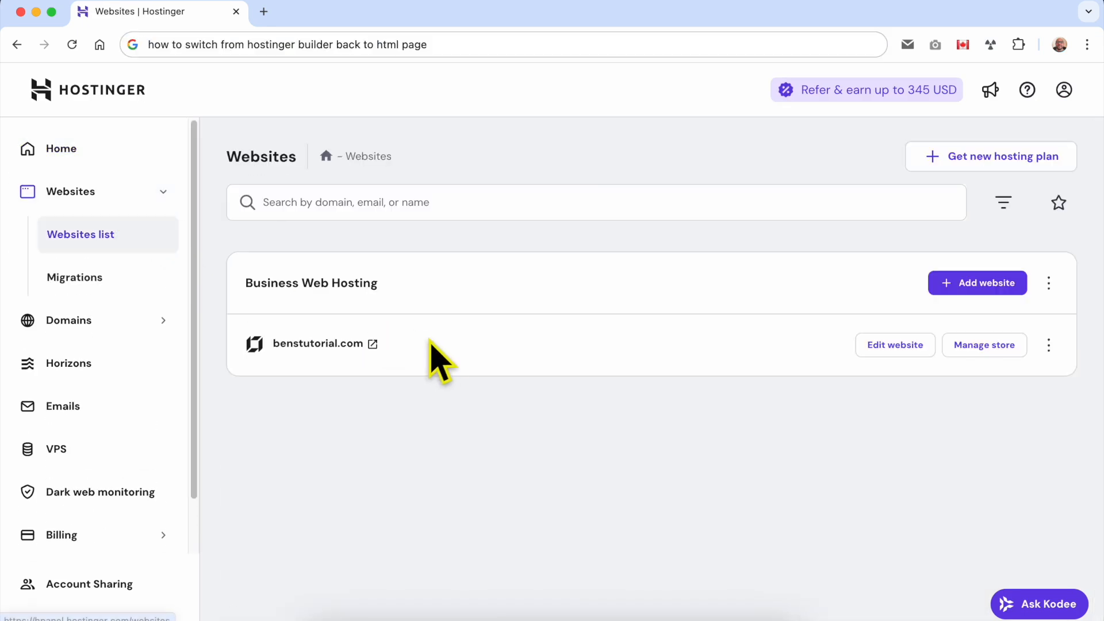
double_click(435, 344)
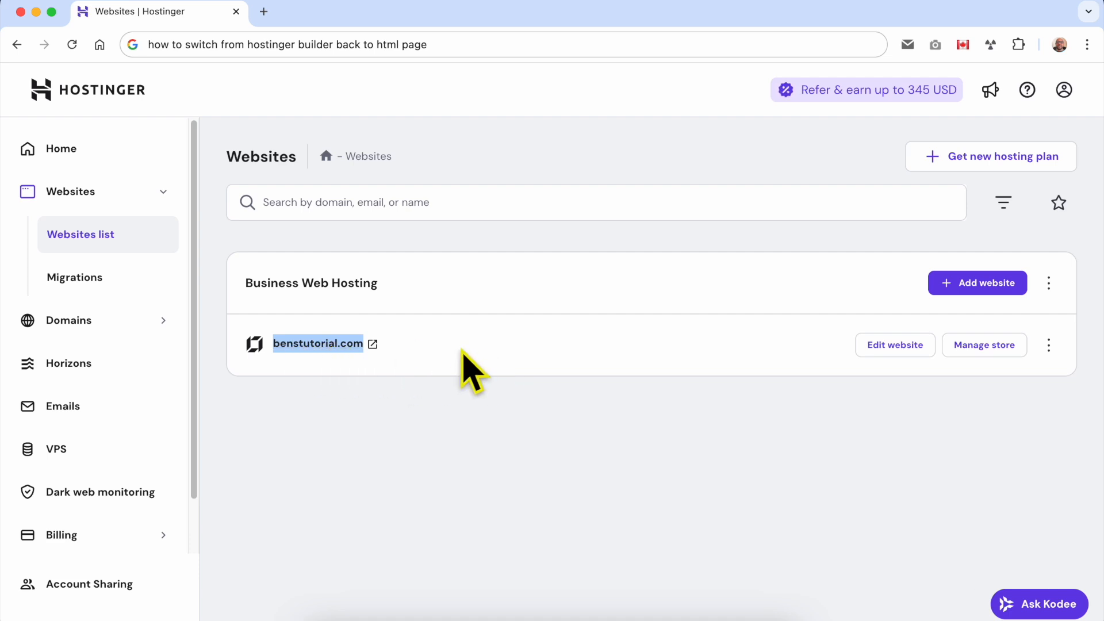
left_click(373, 344)
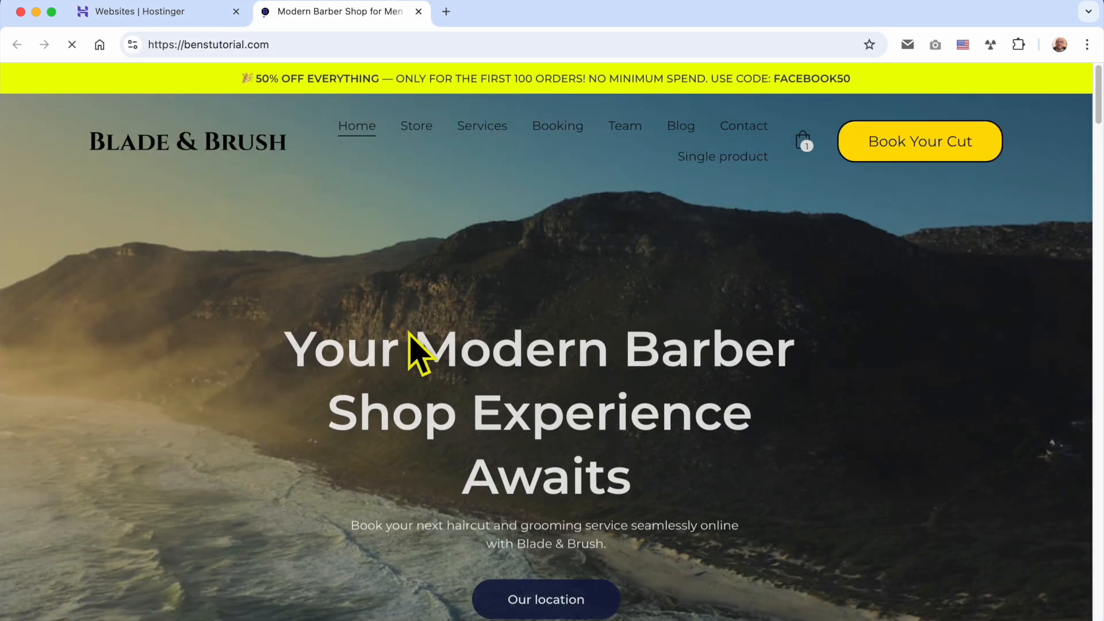
left_click(202, 11)
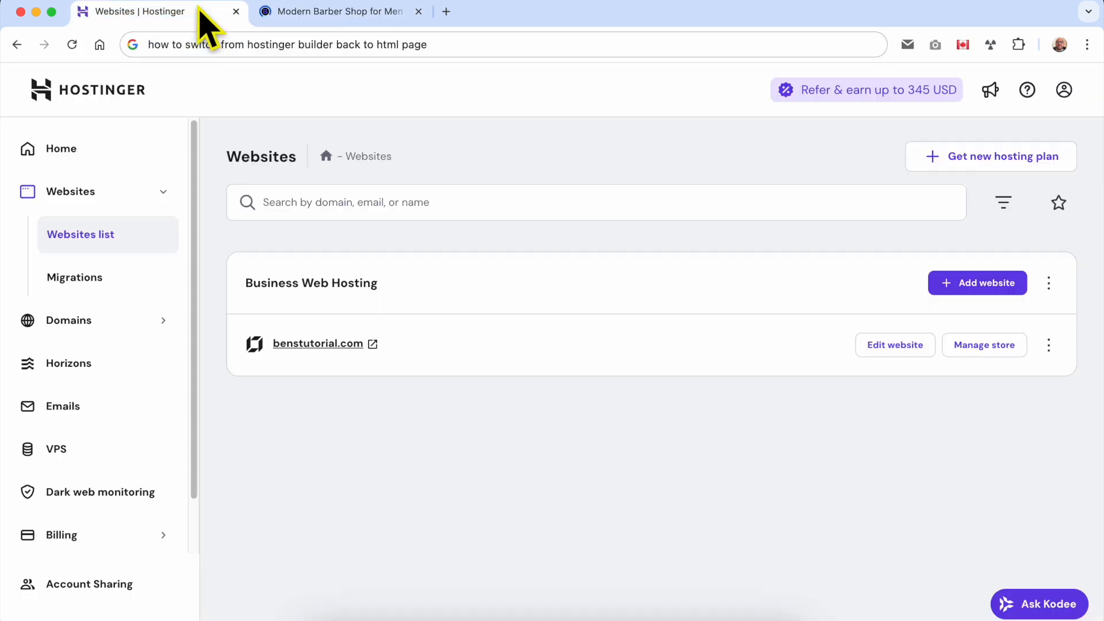
Open benstutorial.com in the website builder to compare it with the live site, and return to the websites list
left_click(898, 344)
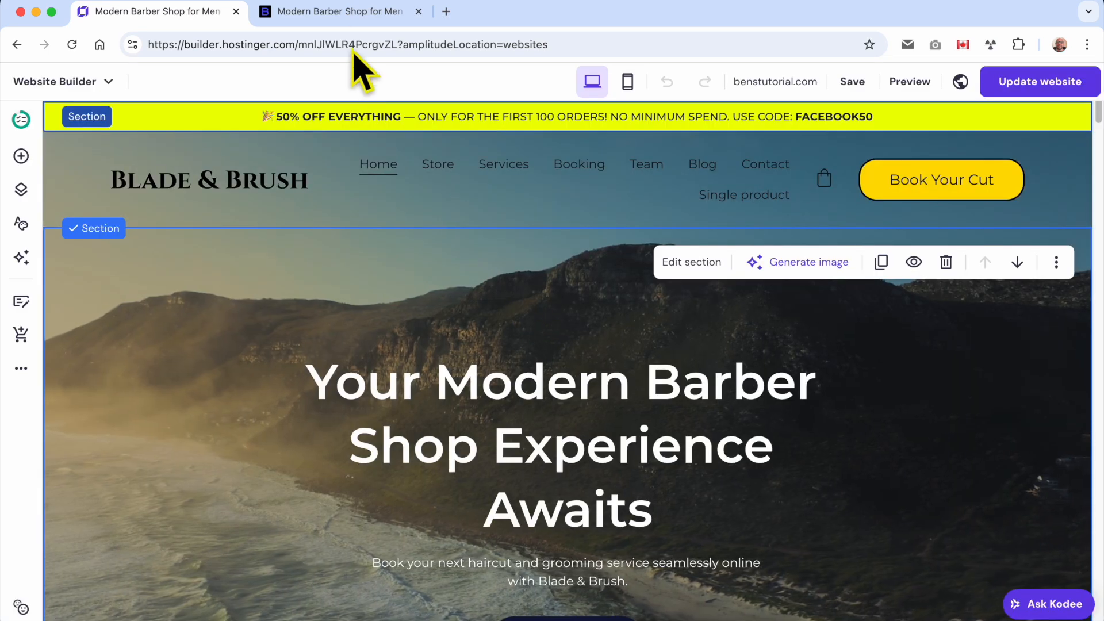
left_click(345, 19)
left_click(178, 13)
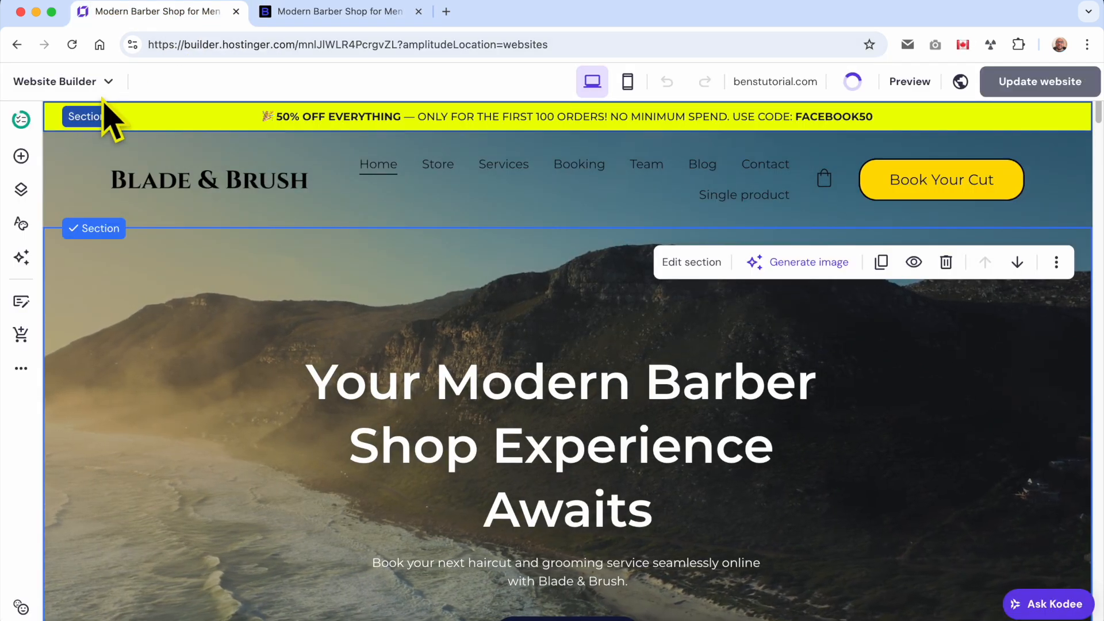
left_click(18, 44)
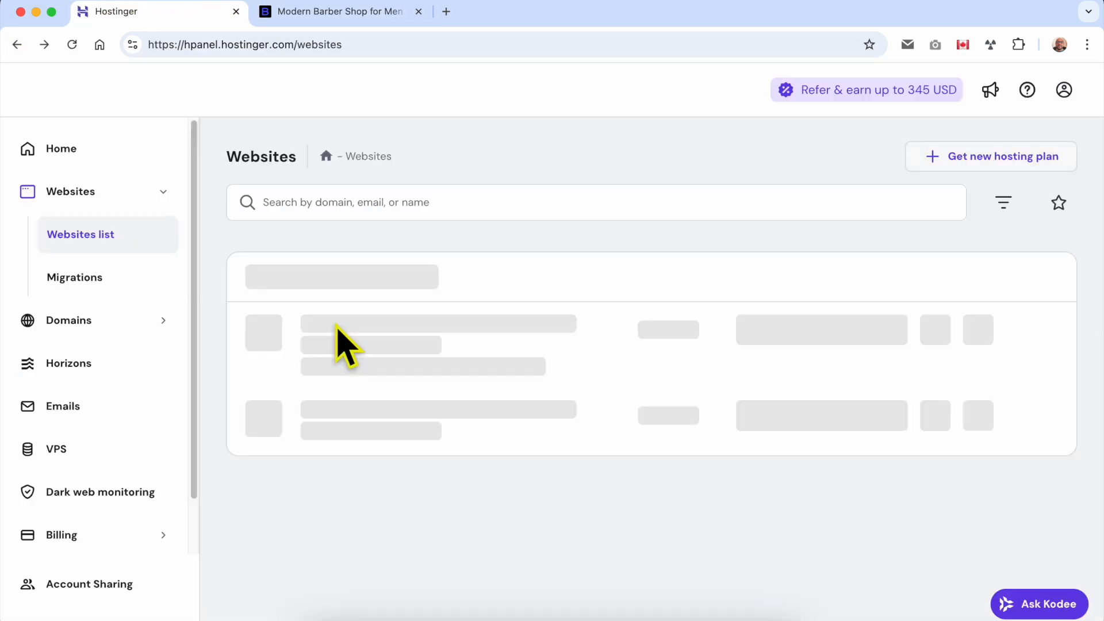
double_click(263, 158)
left_click(571, 426)
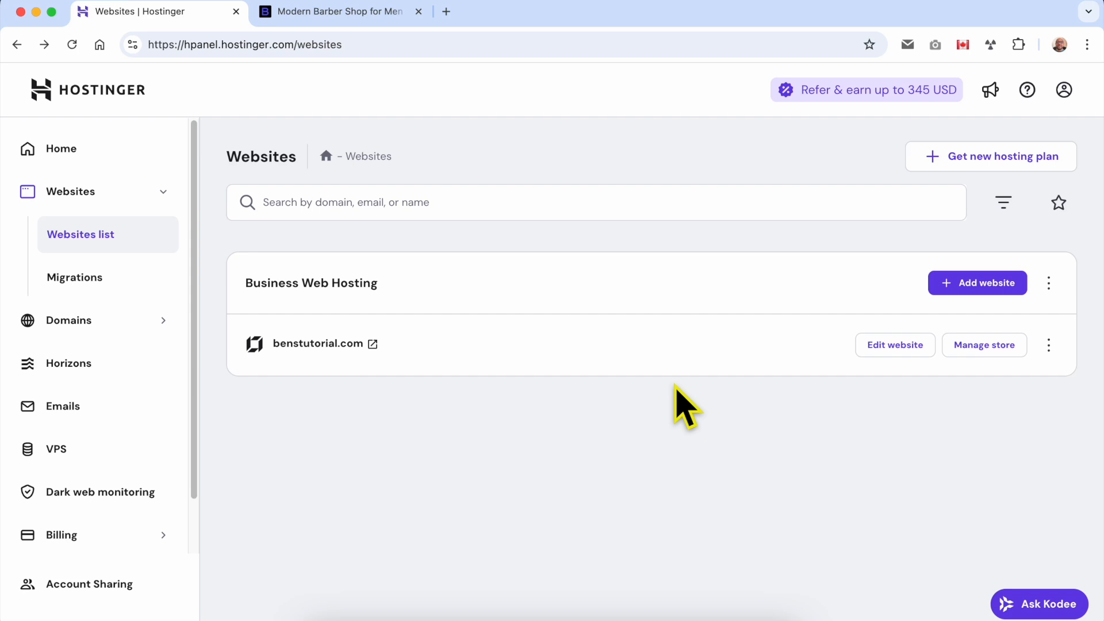
Duplicate the benstutorial.com website onto the Business Web Hosting plan
left_click(1049, 345)
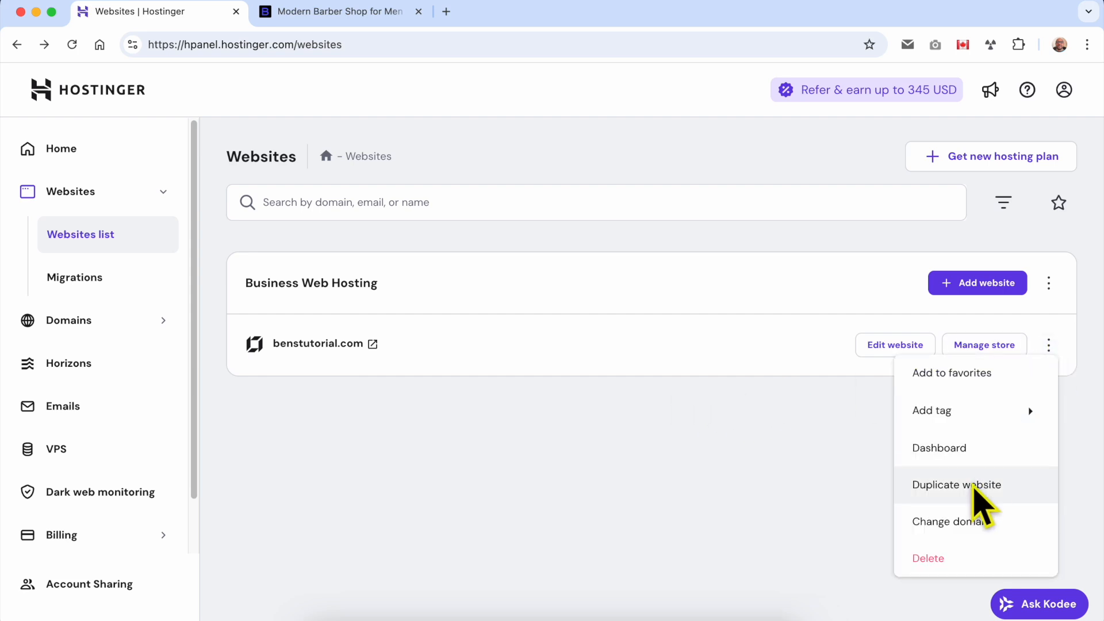
left_click(982, 495)
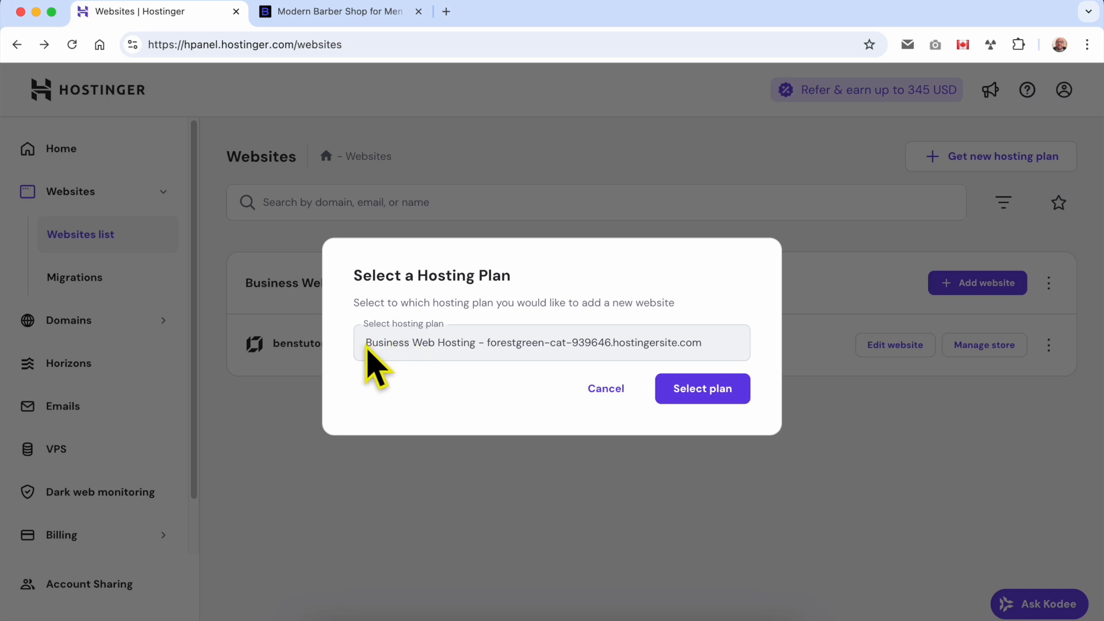
left_click_drag(368, 346, 409, 352)
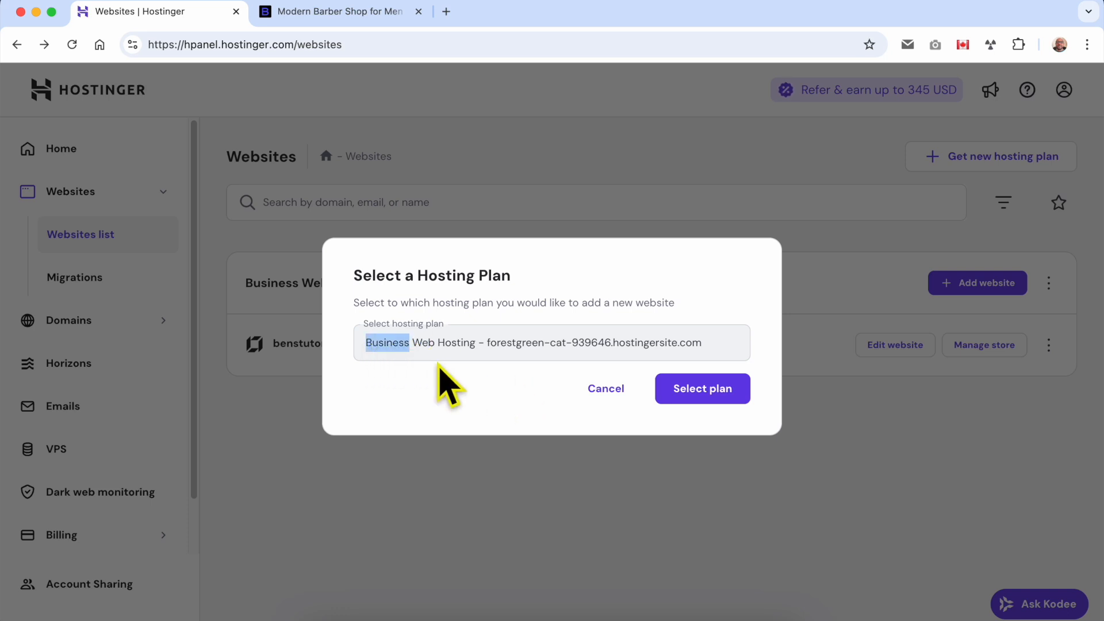
left_click(575, 425)
left_click(735, 401)
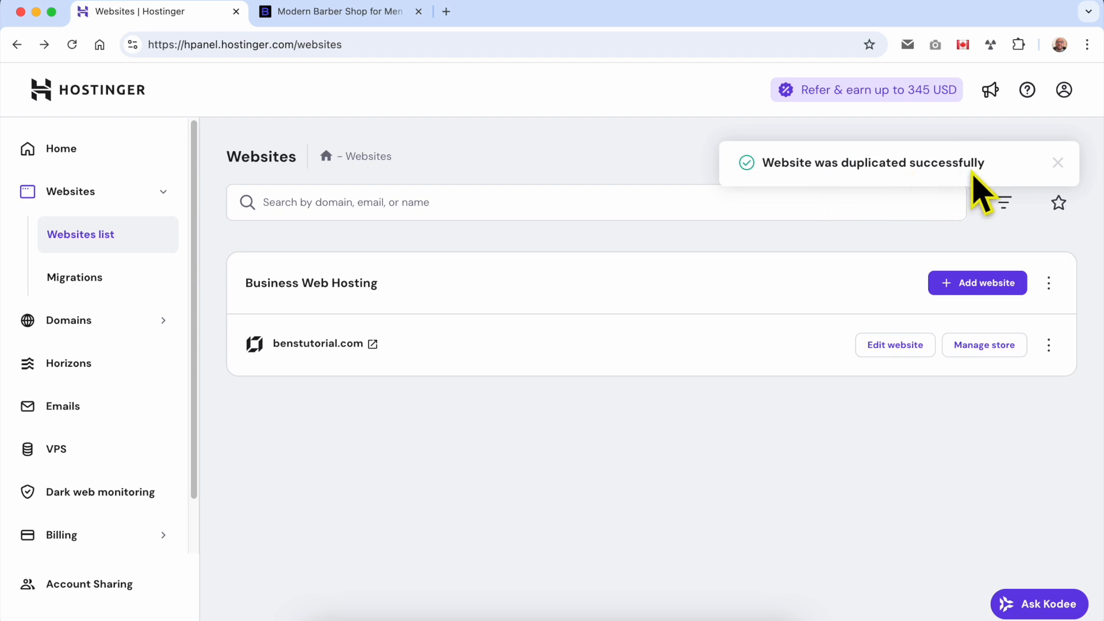
Refresh the websites list, check the duplicate's temporary address, and return to the list
left_click(72, 45)
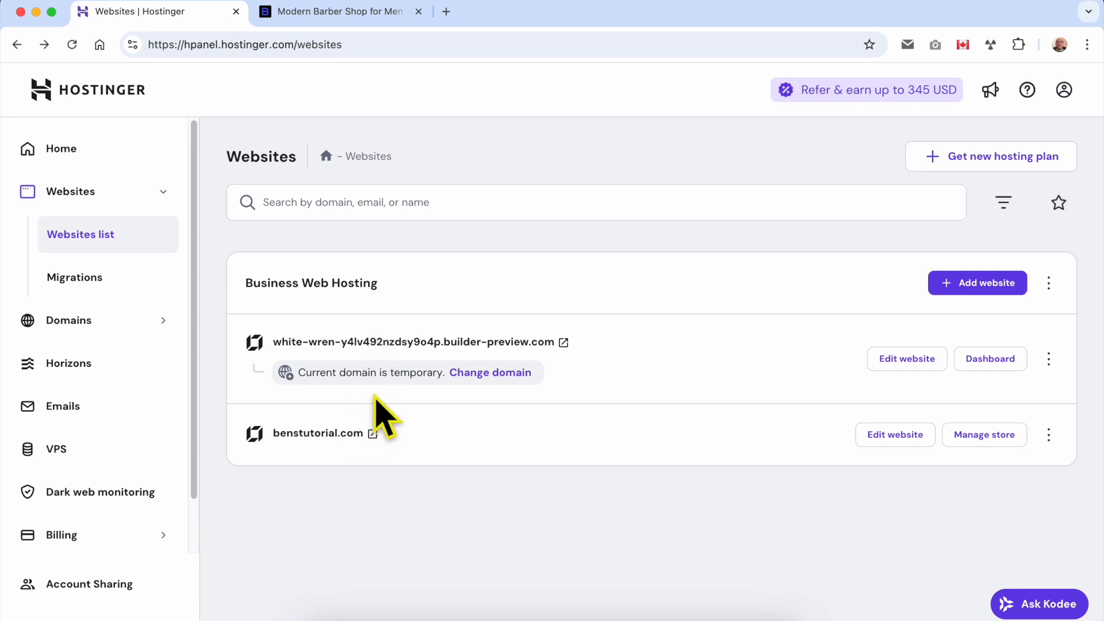
left_click(563, 342)
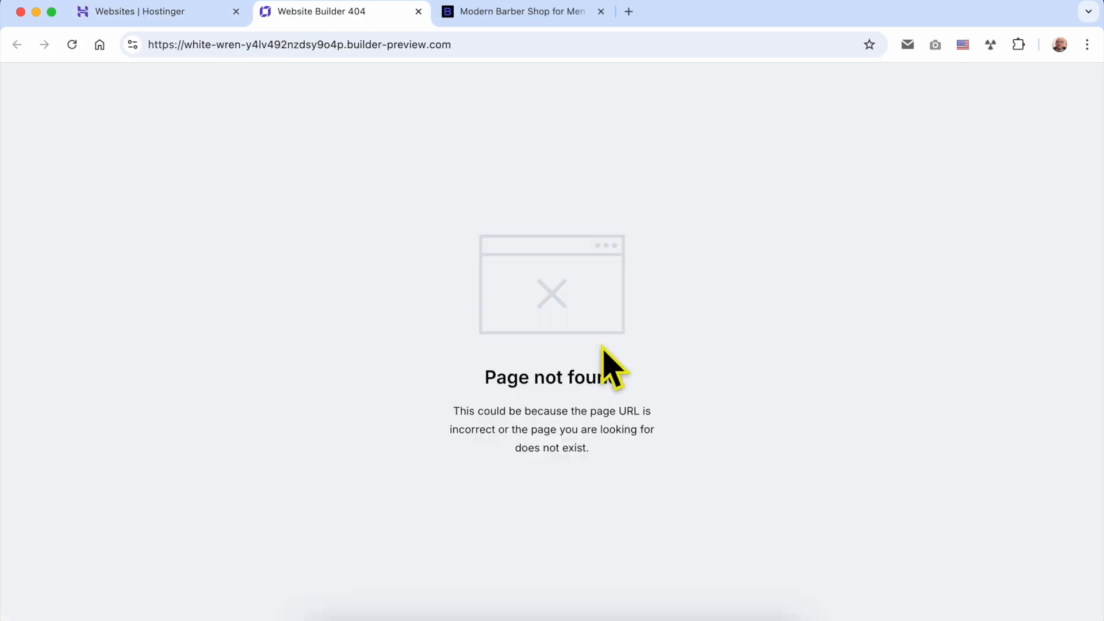
left_click(197, 18)
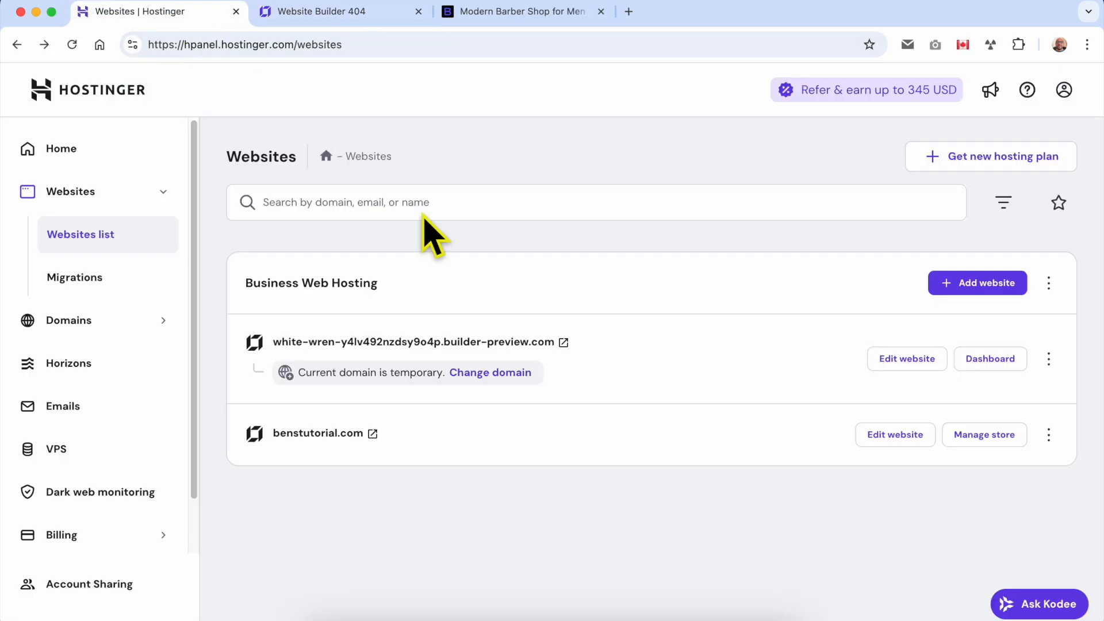
Open the duplicate in the website builder, compare its home page with the live benstutorial.com site, and return to the websites list
left_click(904, 361)
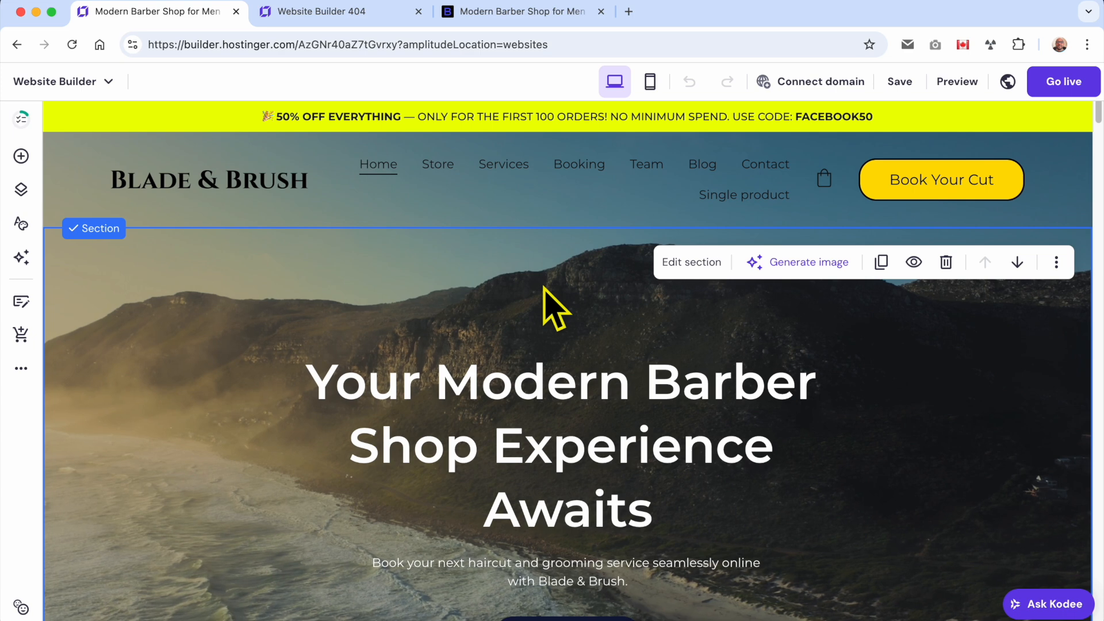
scroll(570, 296, "down", 3)
scroll(520, 284, "down", 10)
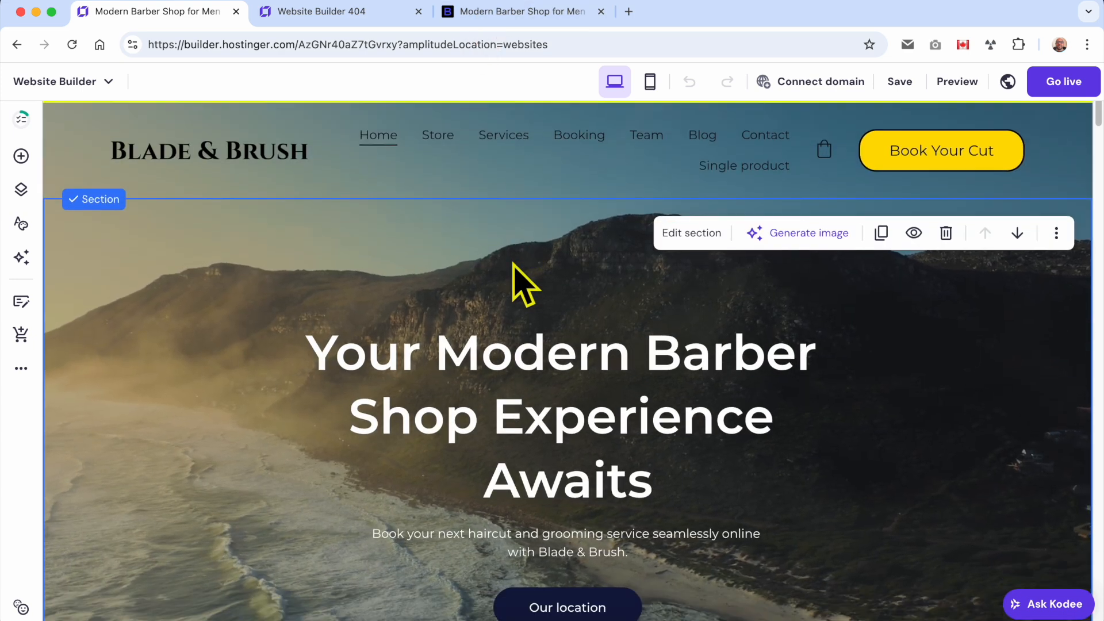
scroll(524, 284, "down", 20)
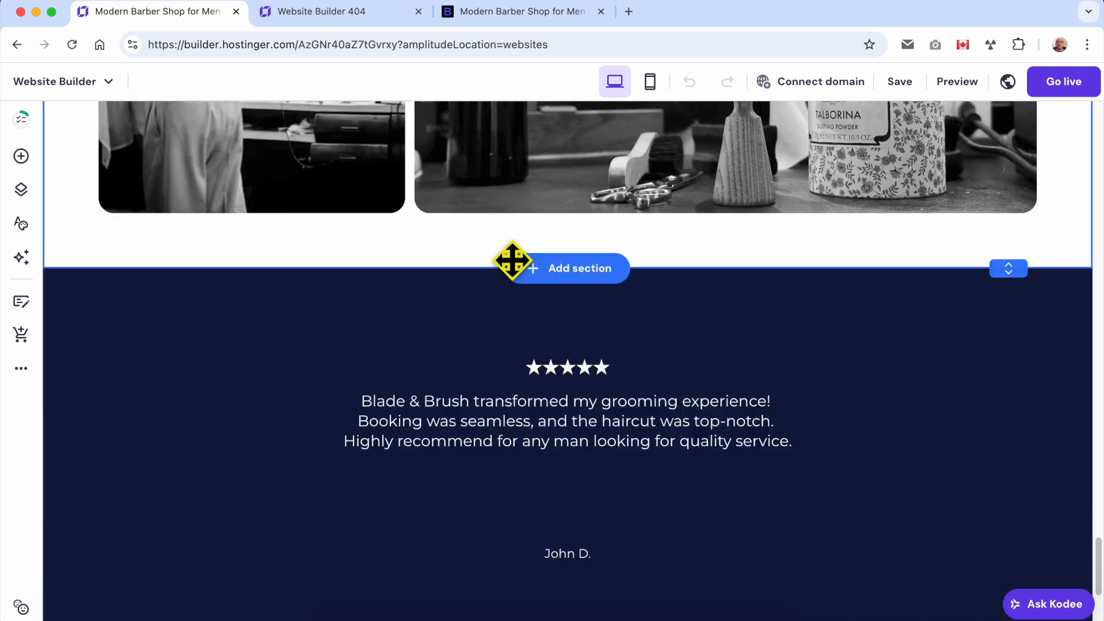
scroll(511, 262, "down", 5)
left_click(506, 11)
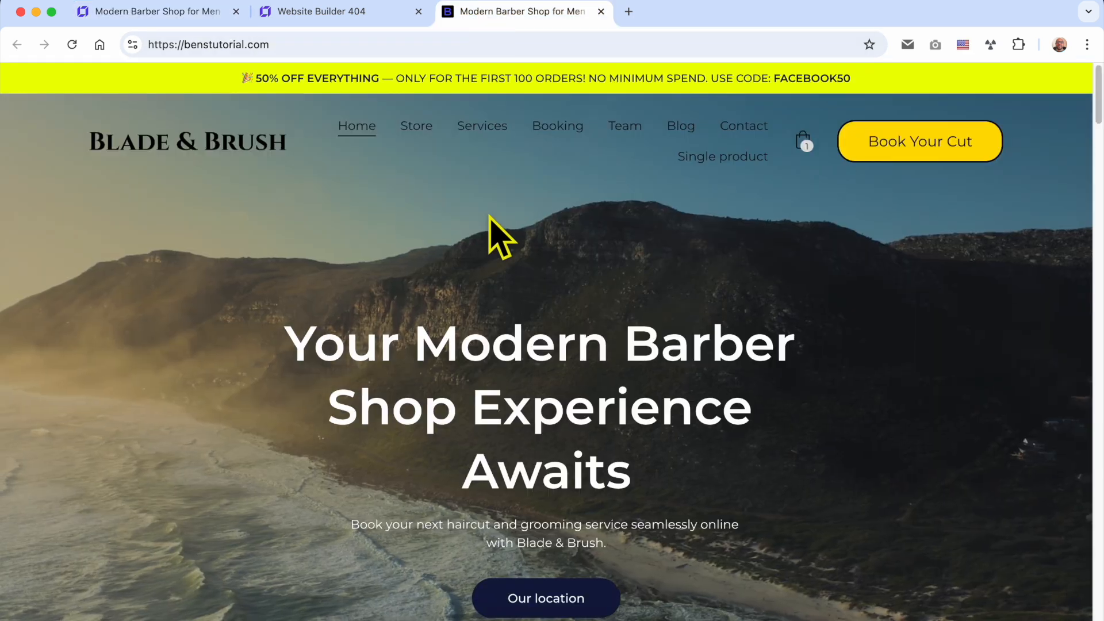
scroll(500, 235, "down", 10)
scroll(489, 224, "down", 10)
left_click(156, 12)
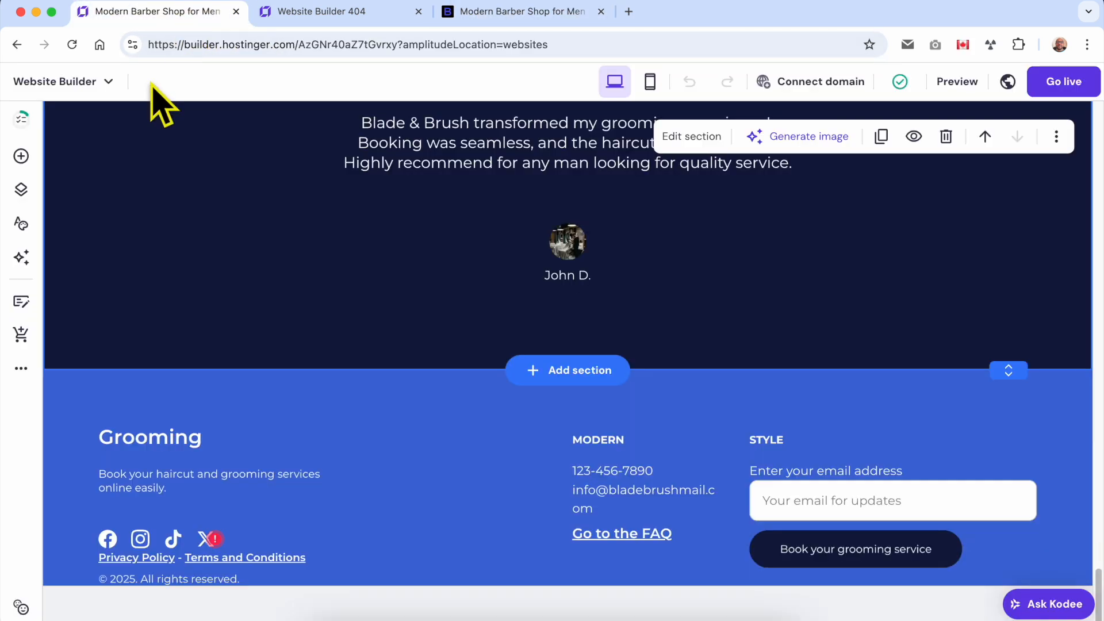
left_click(17, 44)
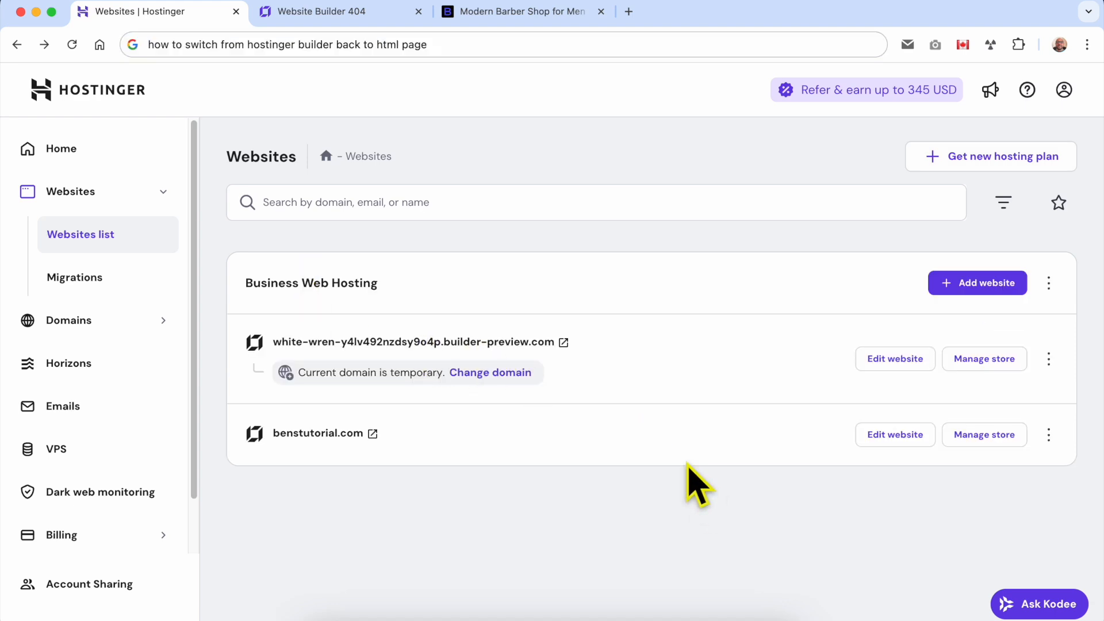
Delete the original benstutorial.com website, acknowledging the data loss, and refresh the websites list
double_click(409, 434)
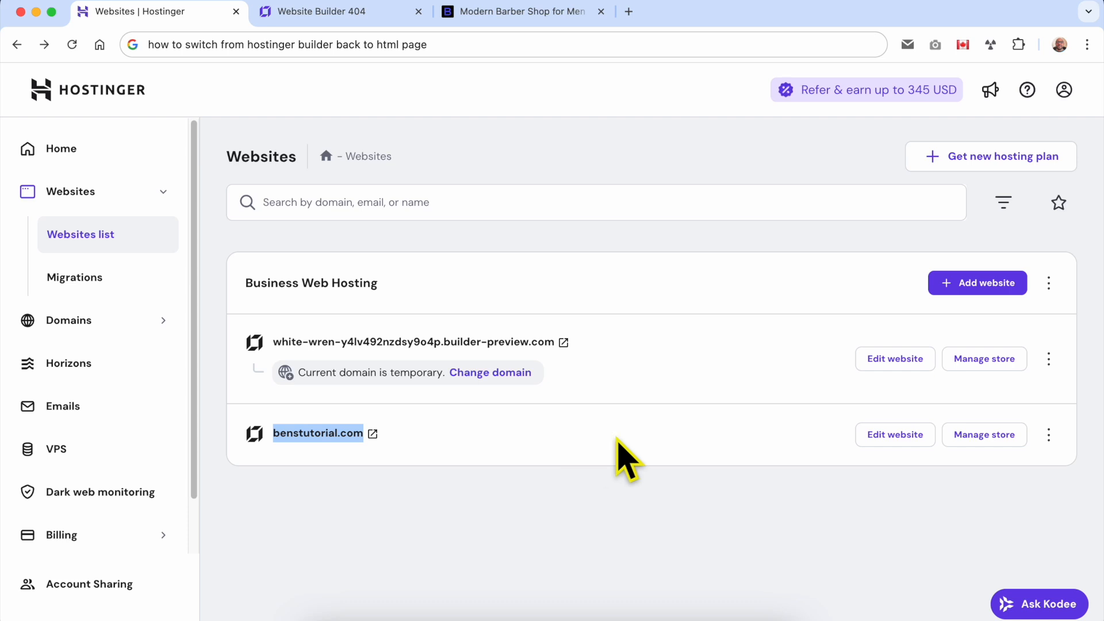
left_click(1052, 438)
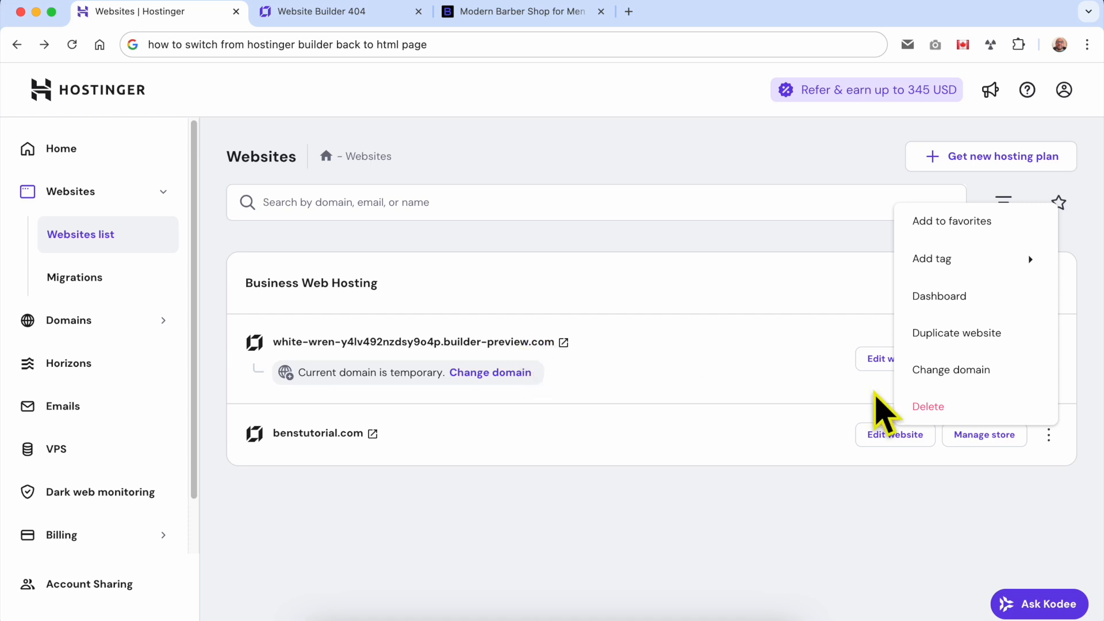
left_click(939, 403)
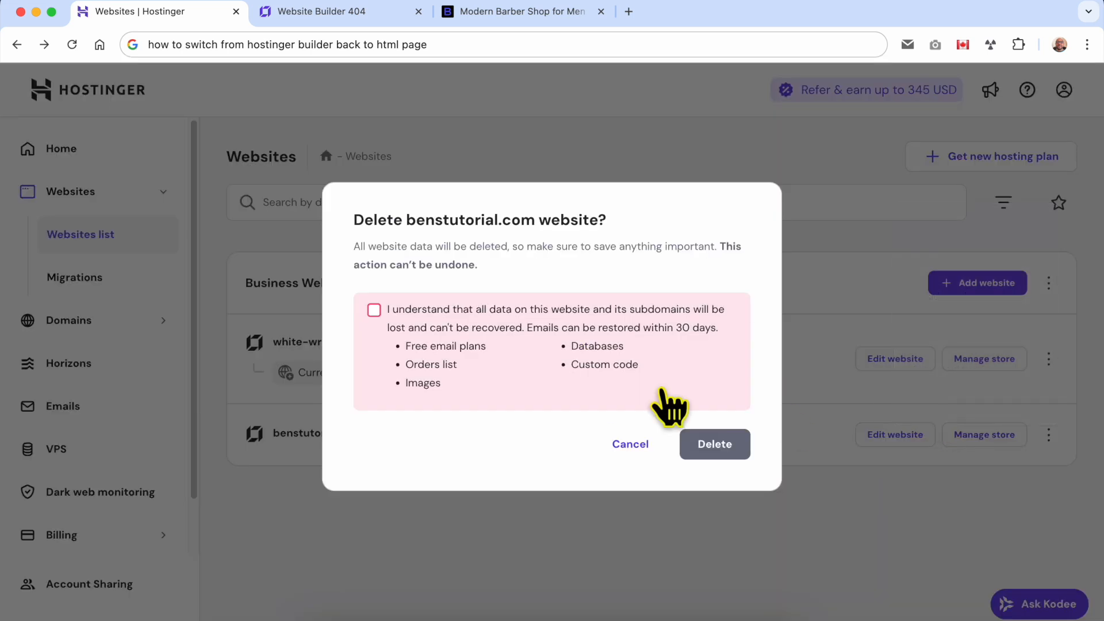
left_click(433, 314)
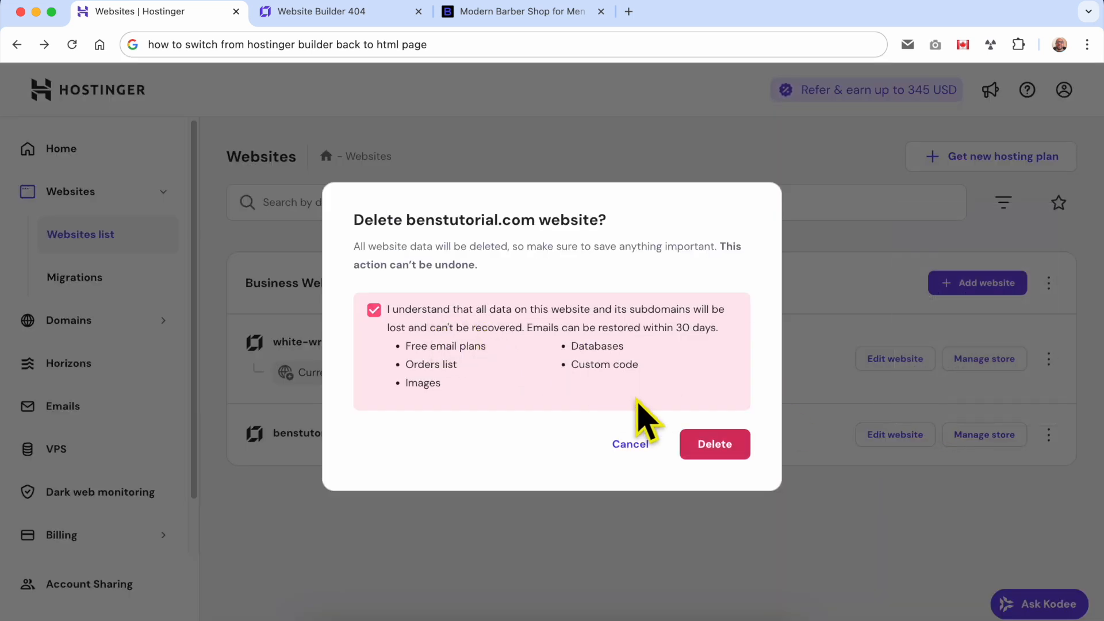
left_click(722, 444)
left_click_drag(375, 316, 784, 339)
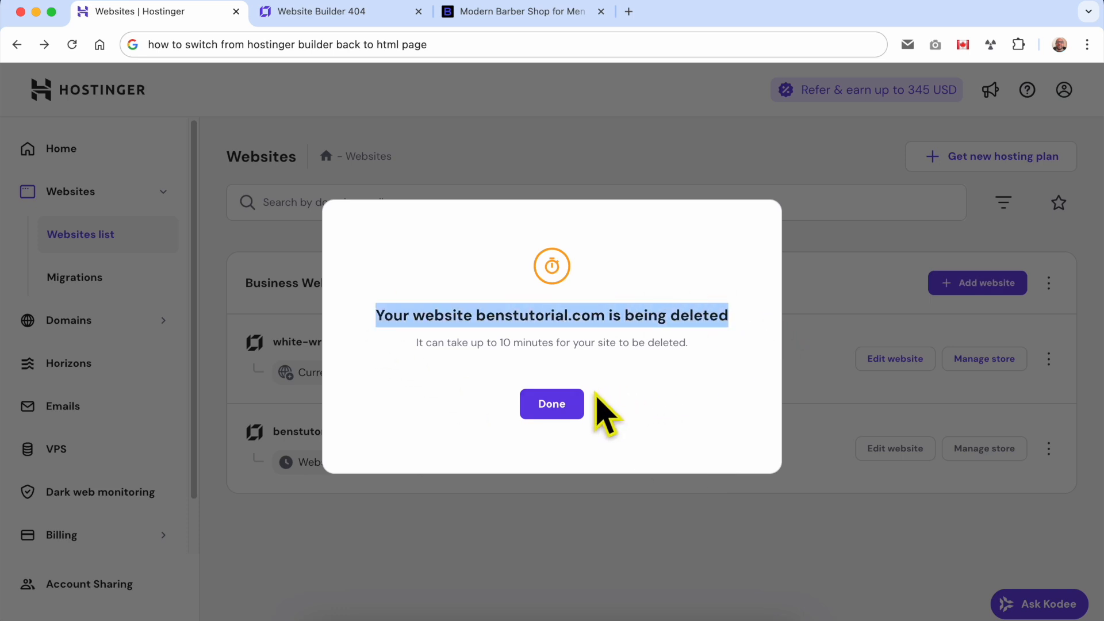
left_click(552, 405)
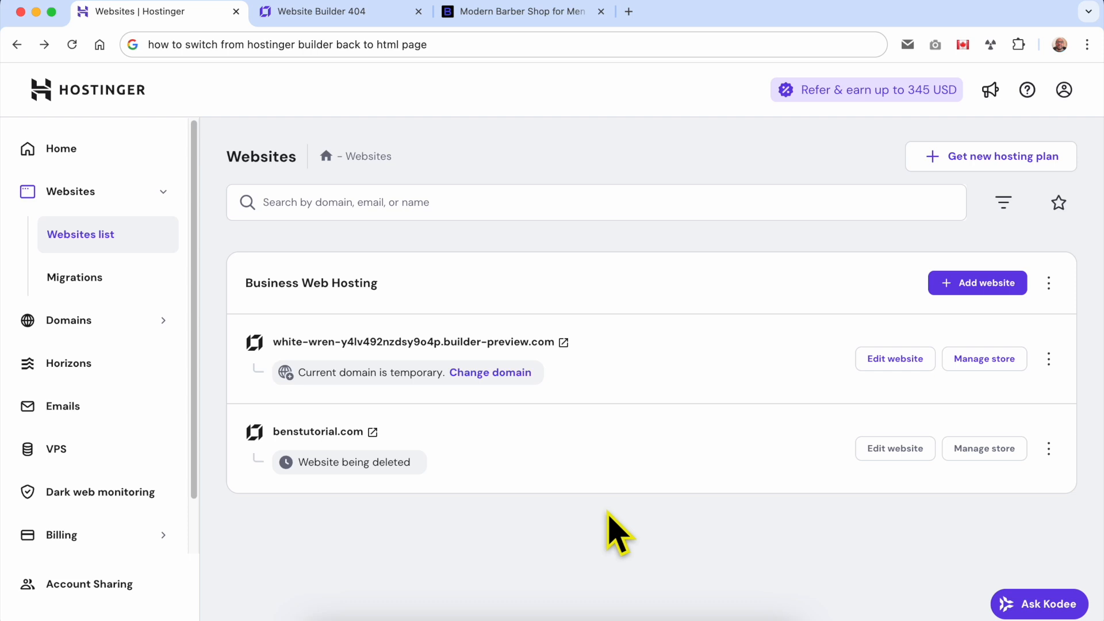
left_click(72, 45)
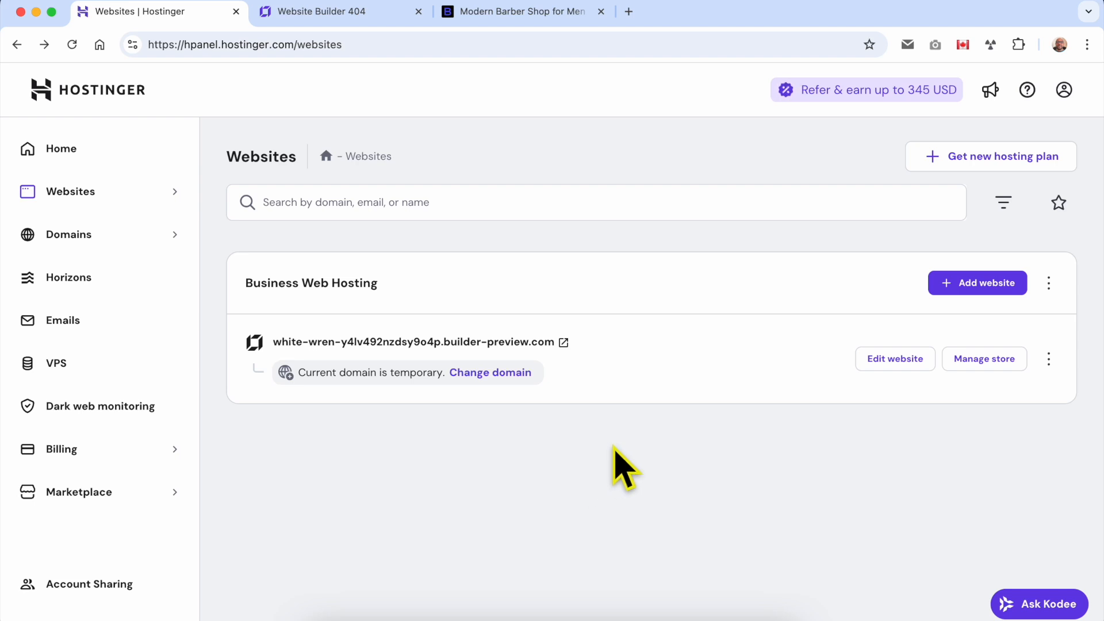
Start adding a custom PHP/HTML website to the Business Web Hosting plan and enter benstutorial.com as its domain name
left_click(971, 291)
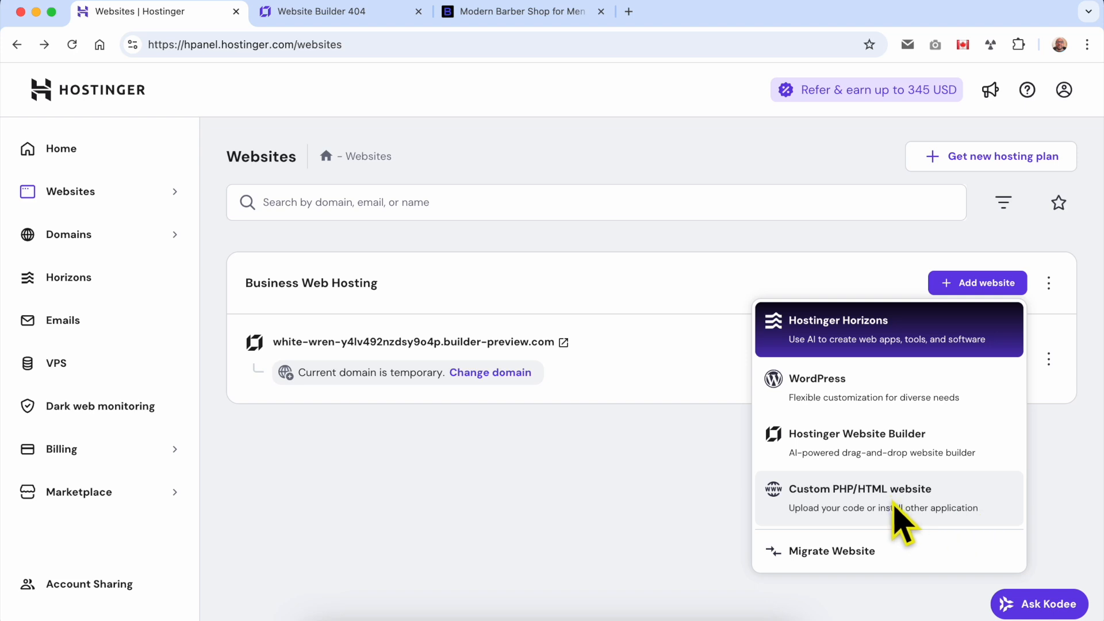
left_click(837, 493)
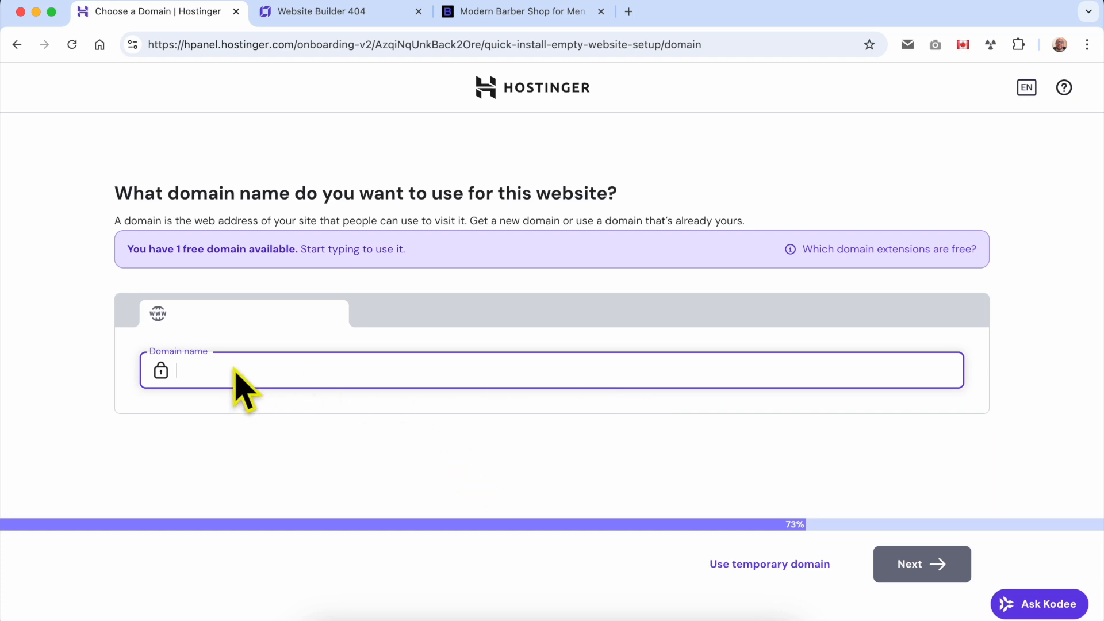
type("tutori")
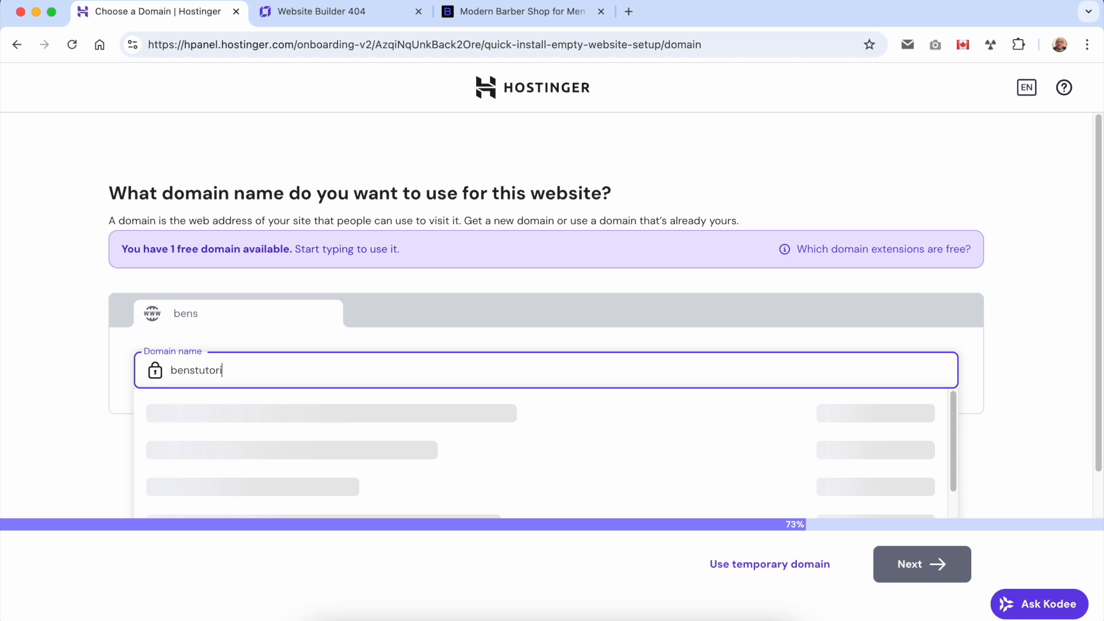
type("al.com")
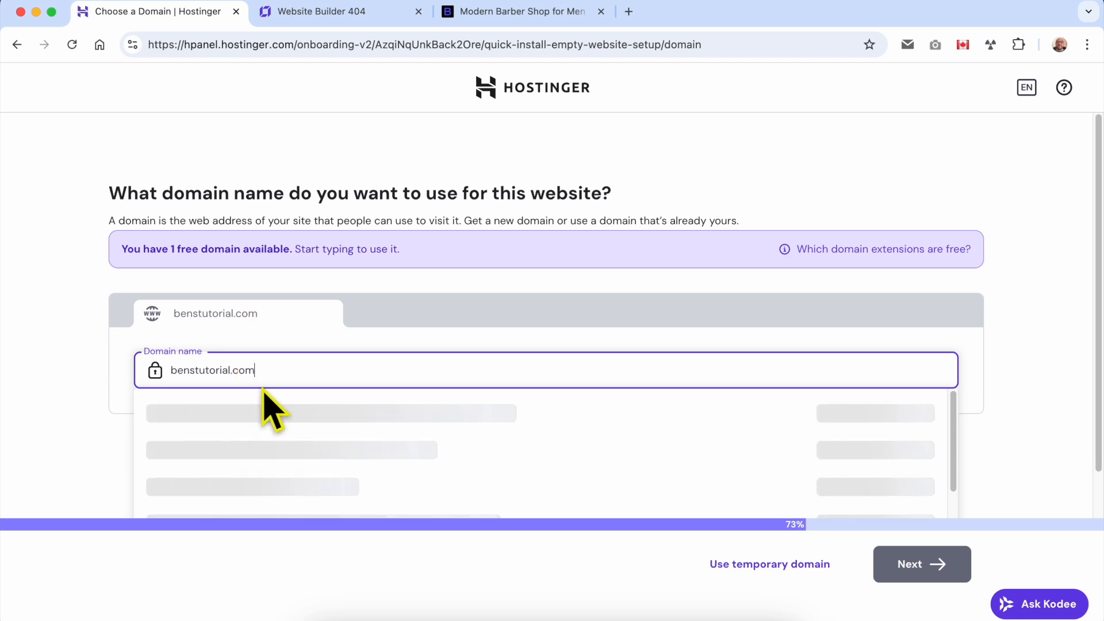
Check the address and home page of the open benstutorial.com site, and return to the domain setup page
left_click(464, 13)
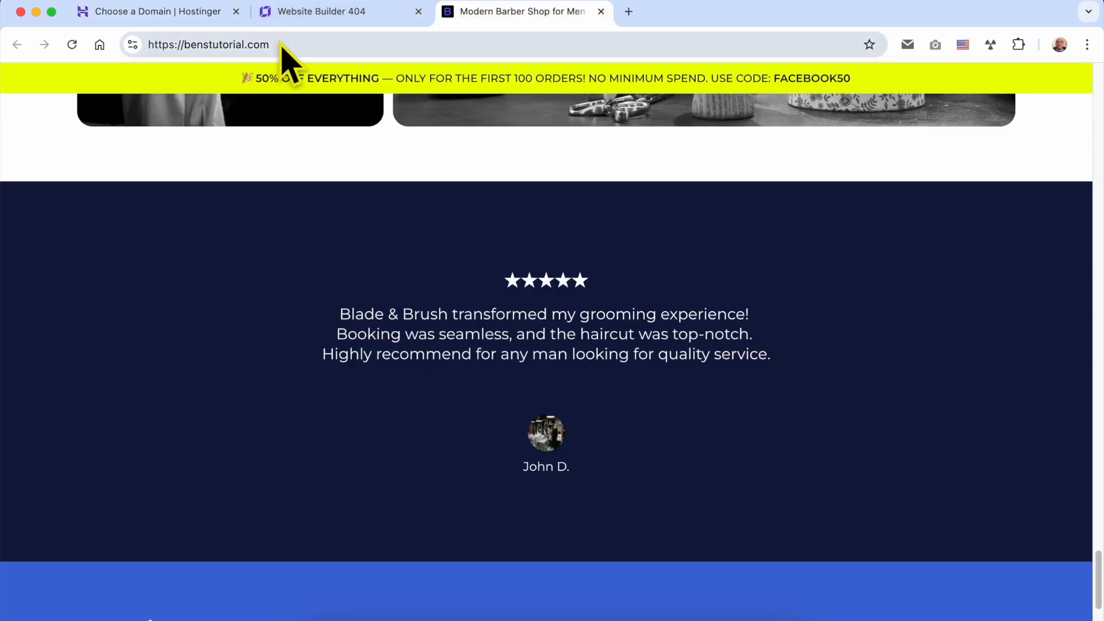
scroll(414, 259, "up", 20)
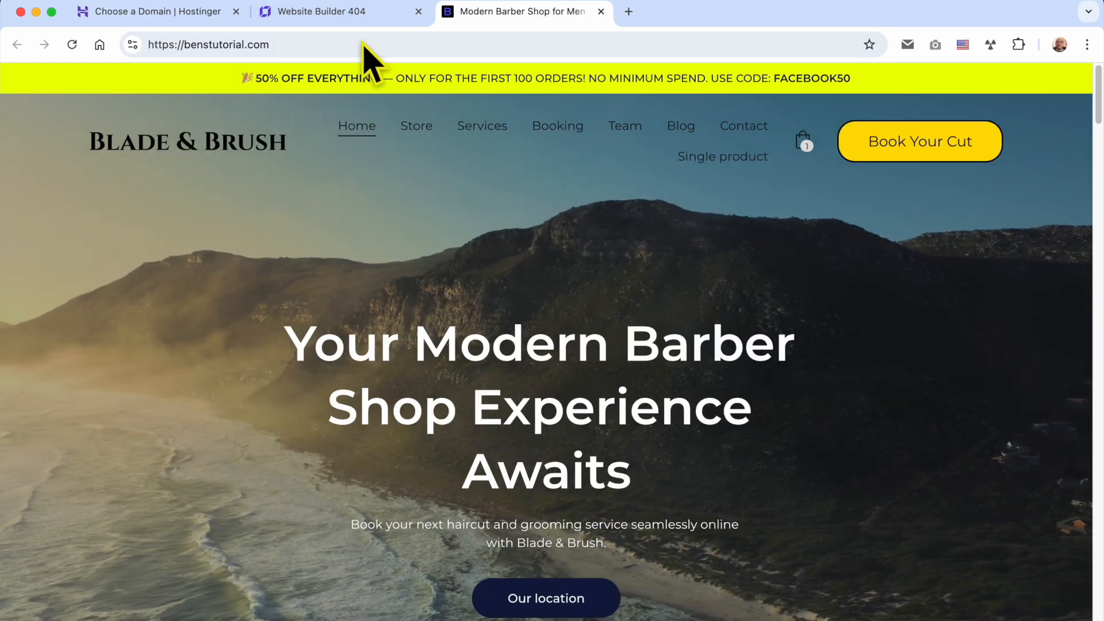
left_click(207, 13)
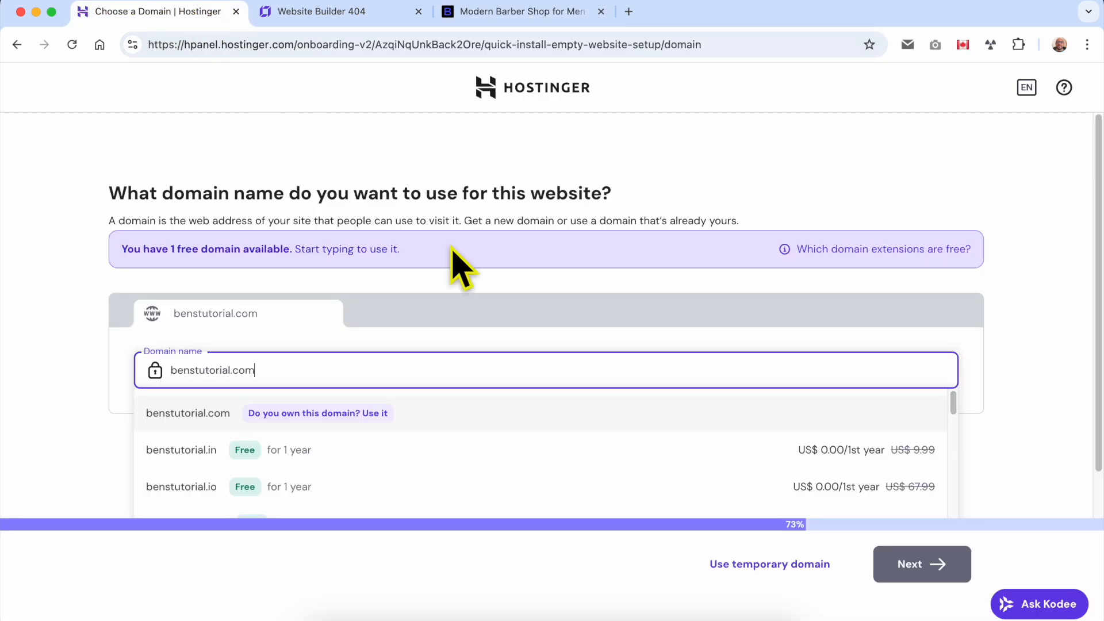
Use the already owned domain benstutorial.com for the new website and continue the setup
left_click(365, 415)
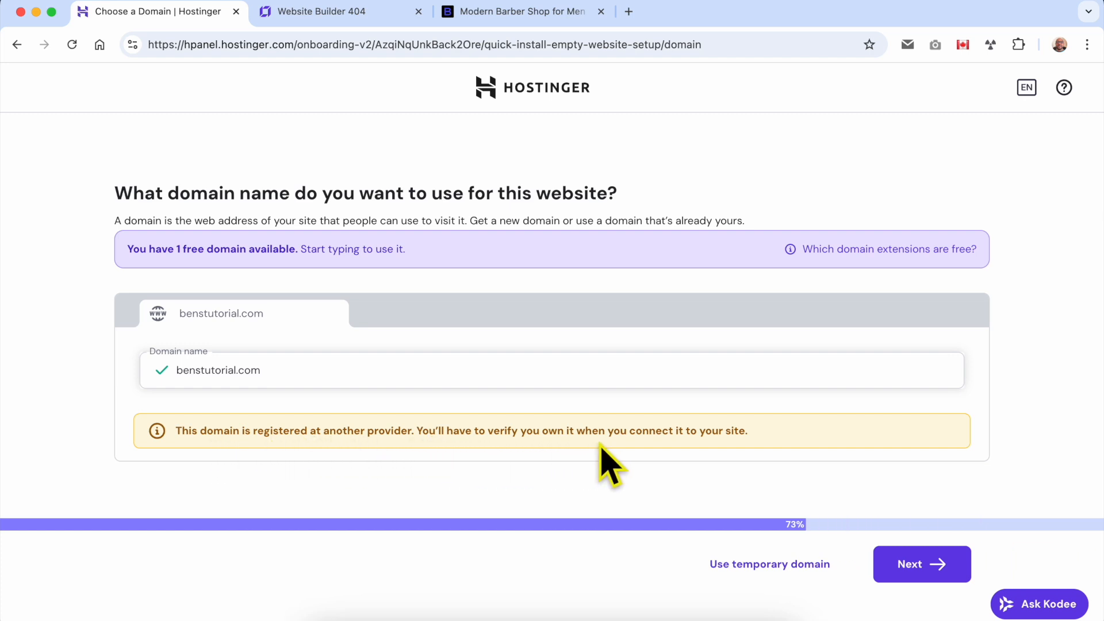
left_click(970, 577)
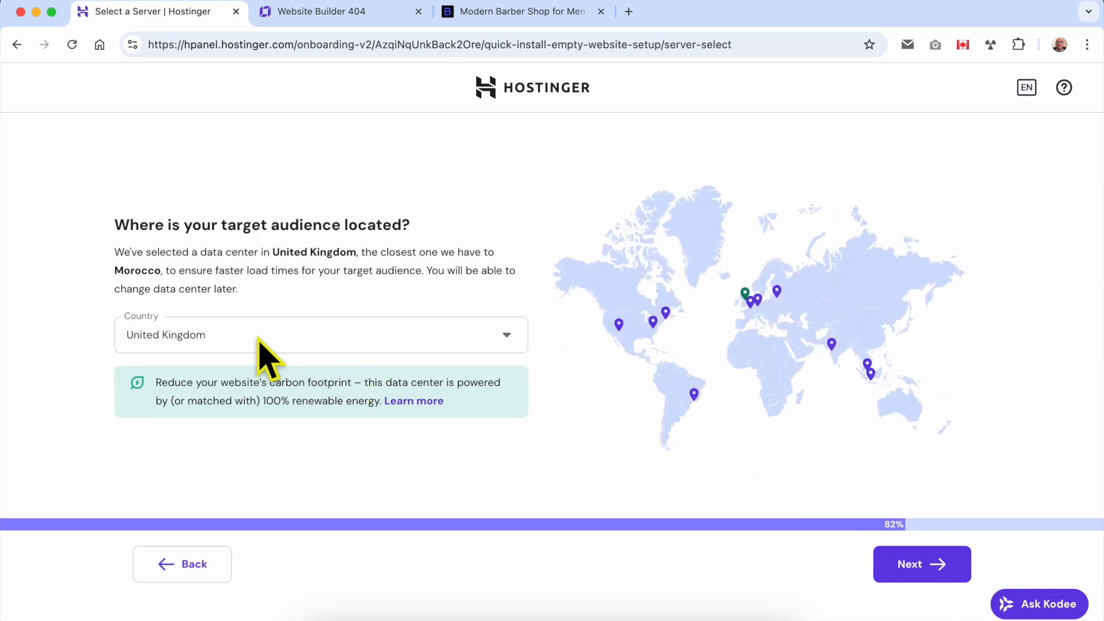
Choose United States, North Carolina as the data center and start setting up the website
left_click(259, 339)
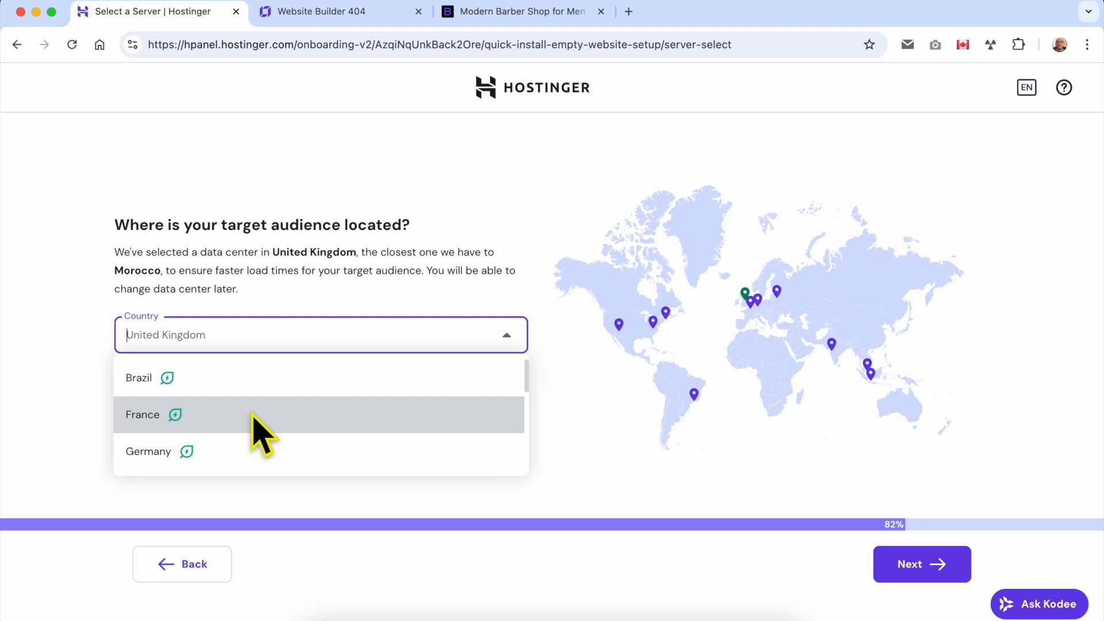
scroll(247, 425, "down", 5)
scroll(246, 436, "up", 5)
scroll(247, 431, "down", 10)
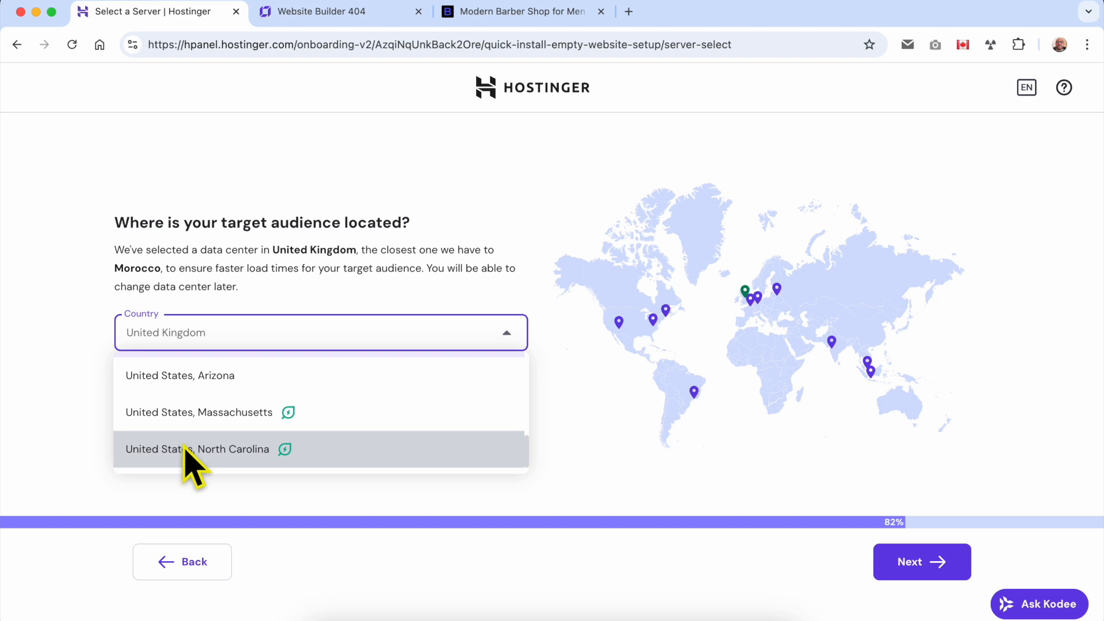
left_click(257, 452)
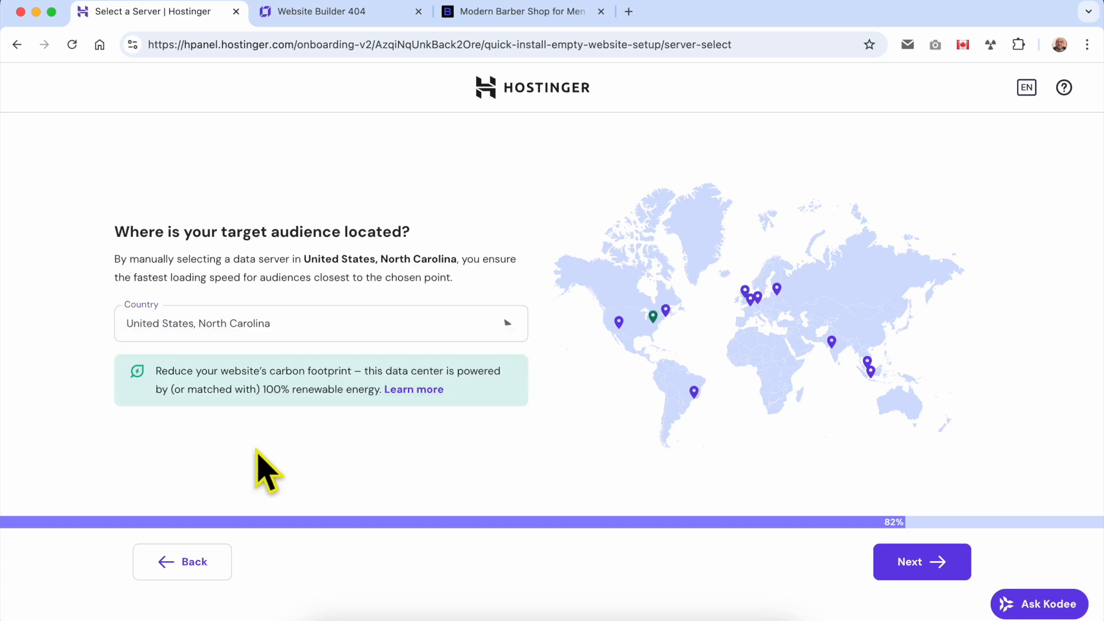
left_click(272, 336)
scroll(244, 440, "down", 5)
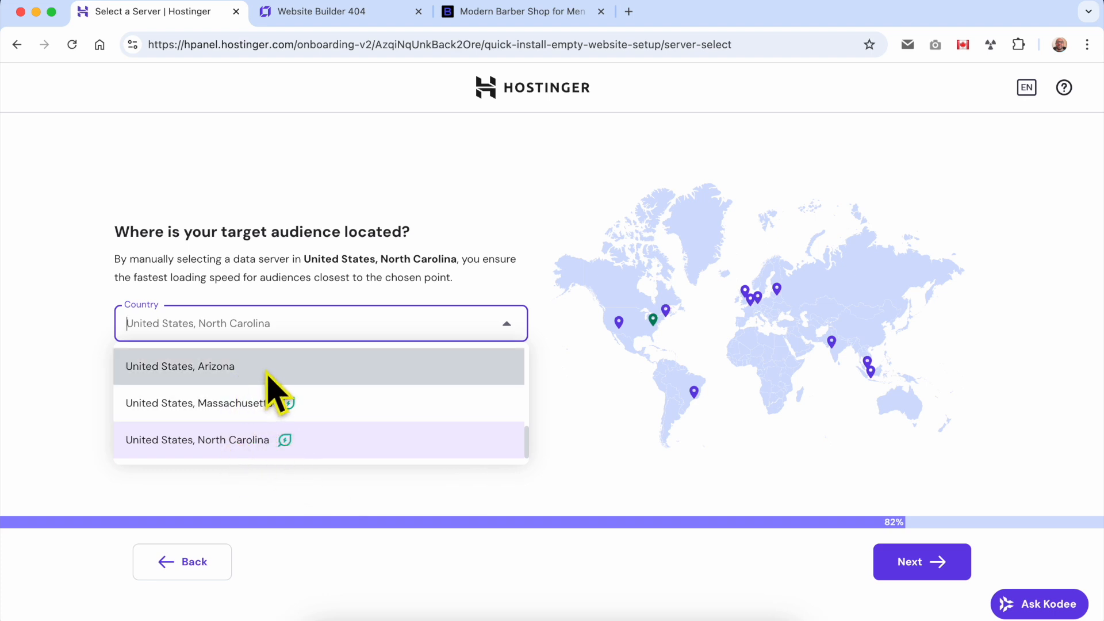
left_click(282, 449)
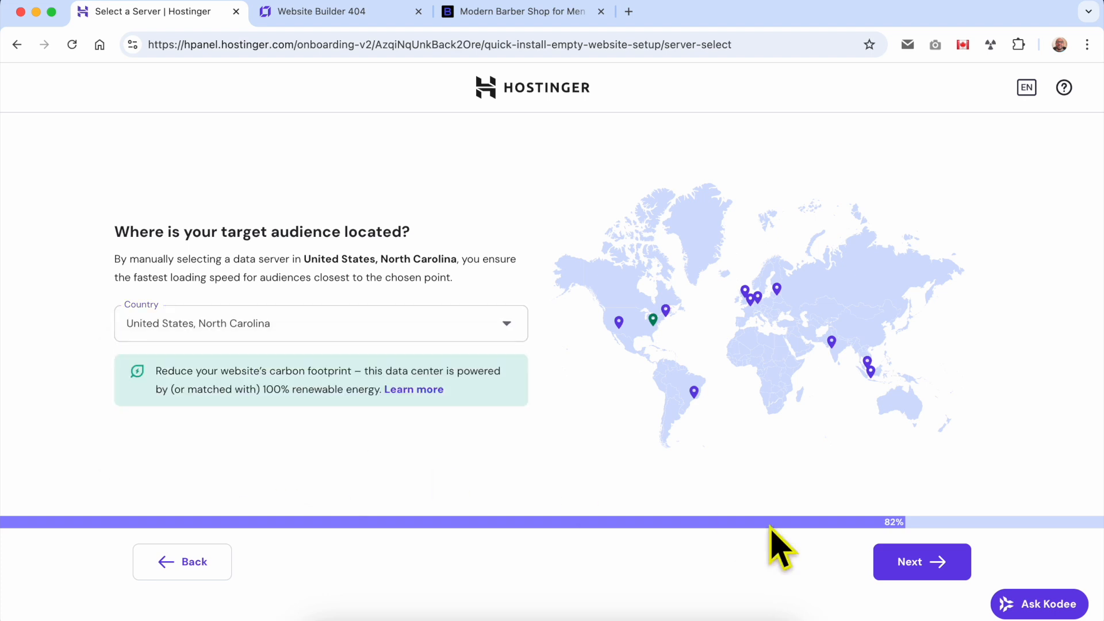
left_click(918, 564)
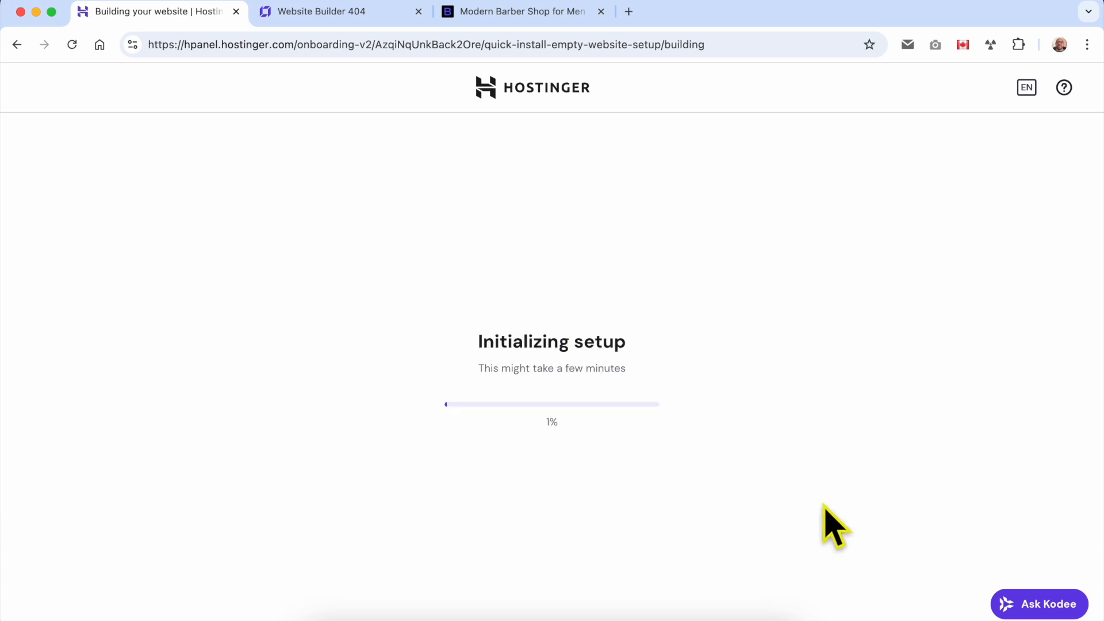
left_click_drag(682, 432, 394, 429)
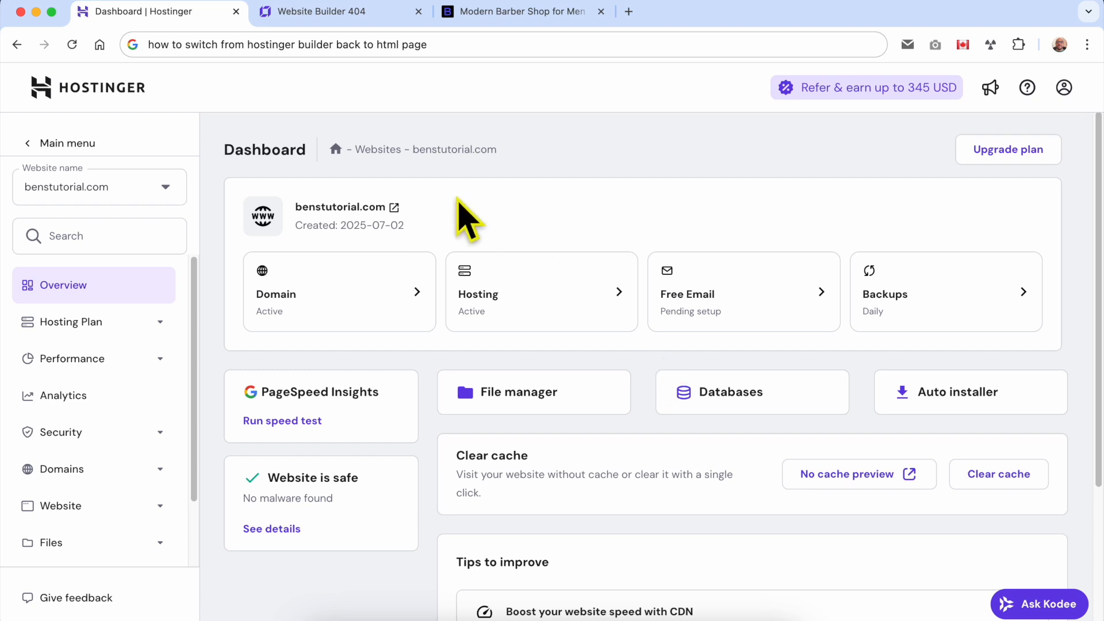
Visit the live benstutorial.com site from the dashboard, inspect the certificate error details, and reload the page to check its address
left_click(393, 208)
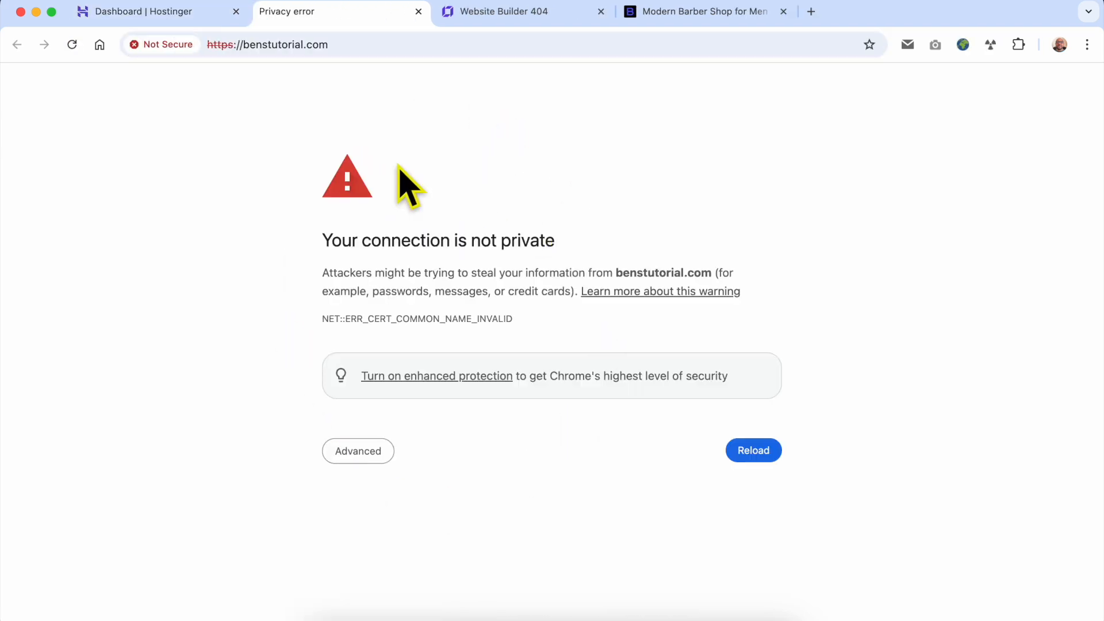
left_click_drag(346, 320, 390, 320)
left_click(380, 319)
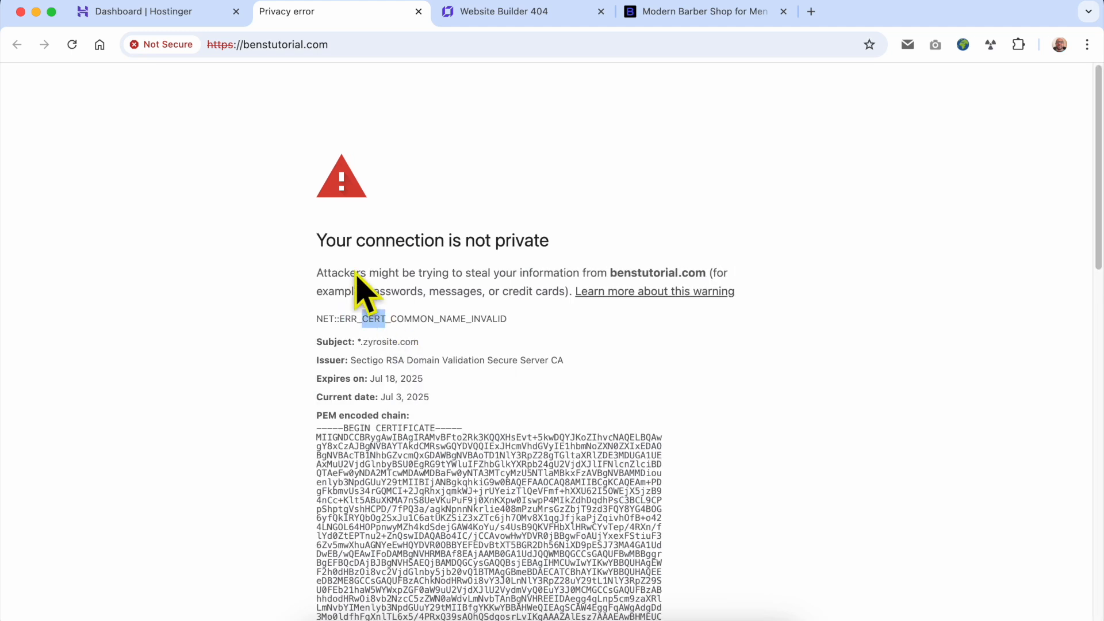
left_click(262, 199)
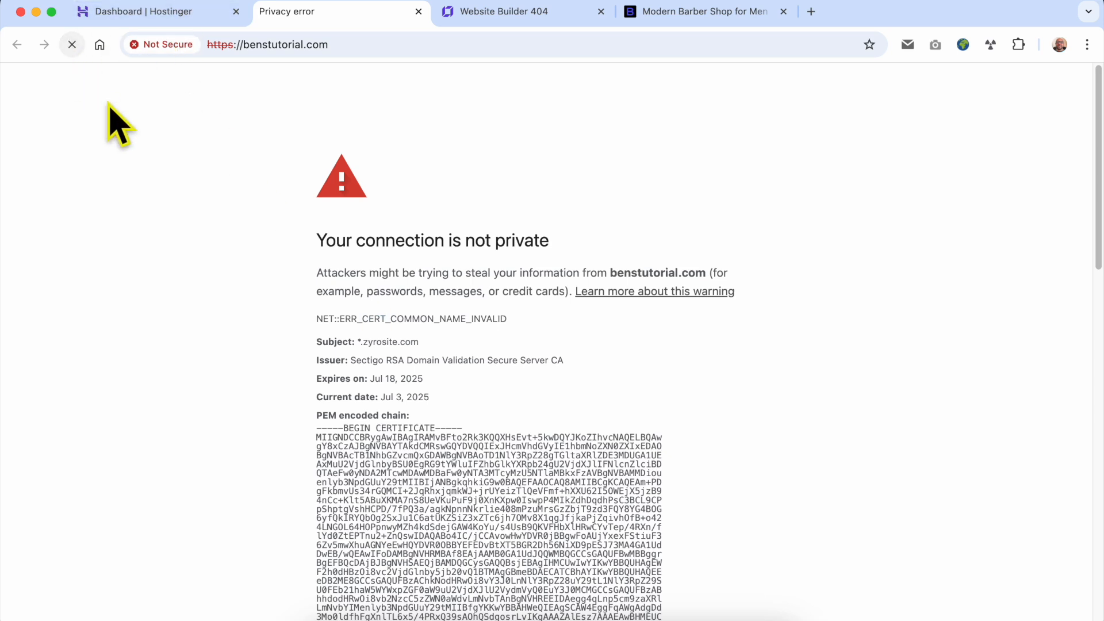
left_click(72, 45)
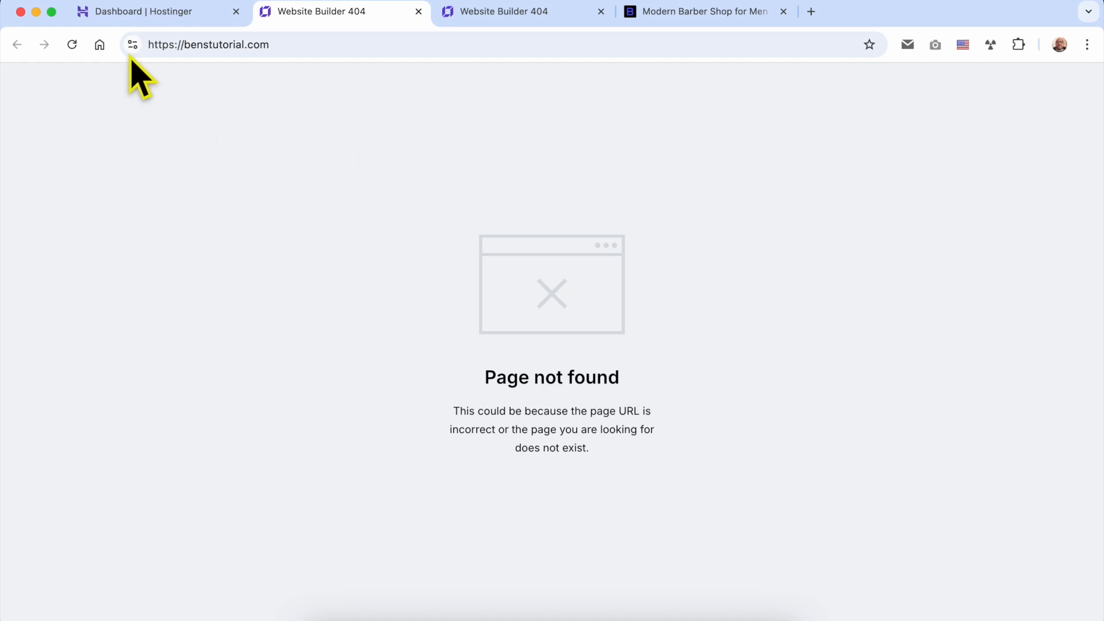
left_click(160, 44)
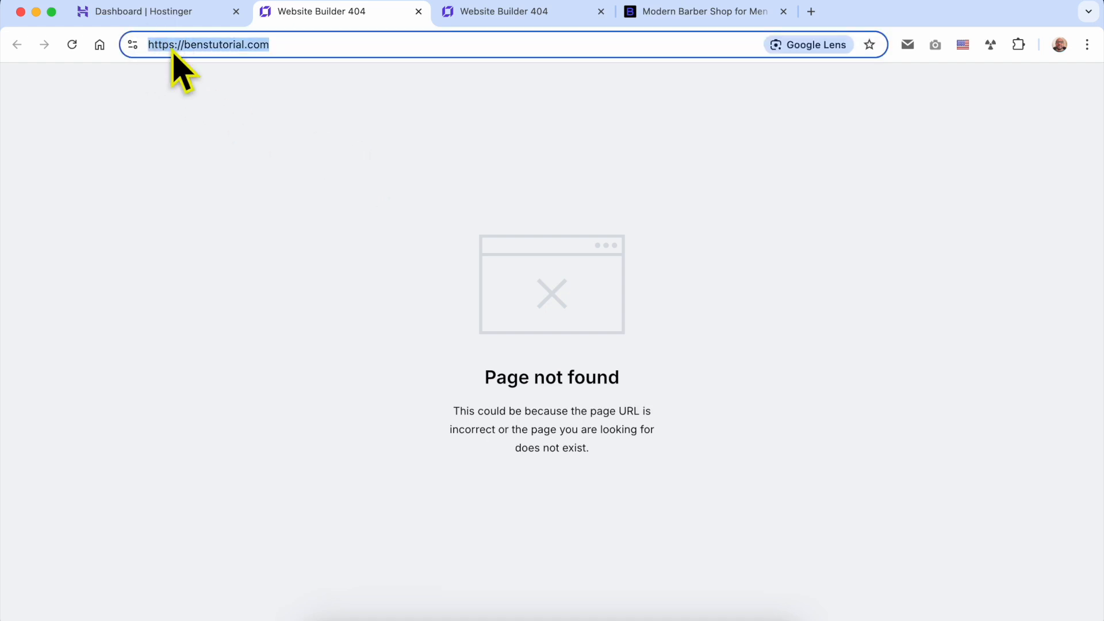
left_click(450, 267)
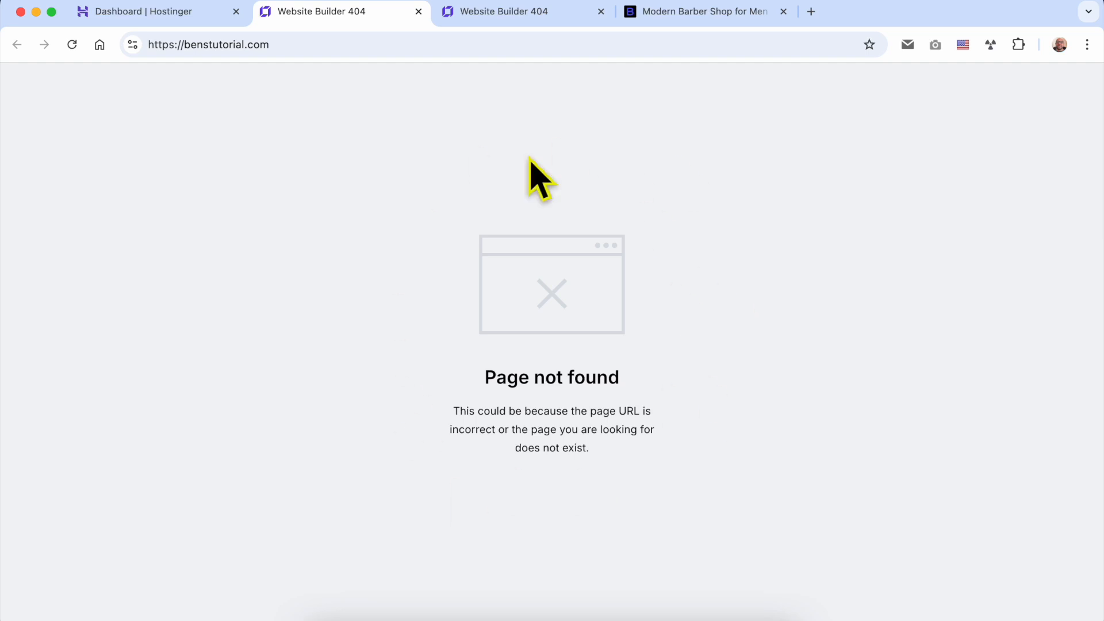
Return to the Hostinger dashboard, access the files of benstutorial.com in File Manager, and open the public_html folder
left_click(164, 13)
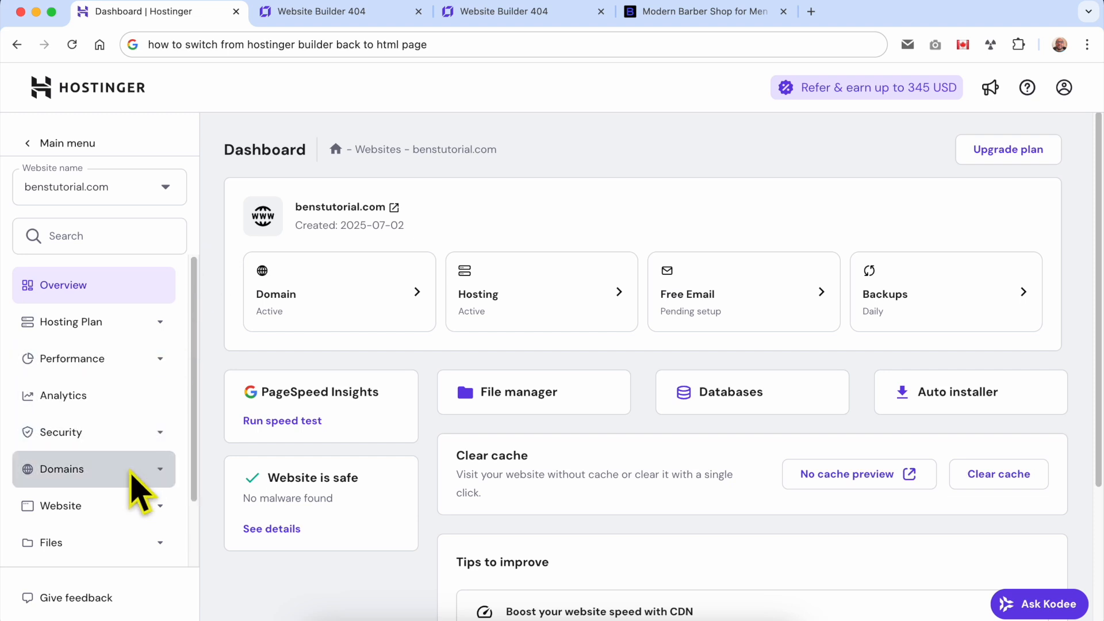
scroll(129, 506, "down", 3)
left_click(92, 467)
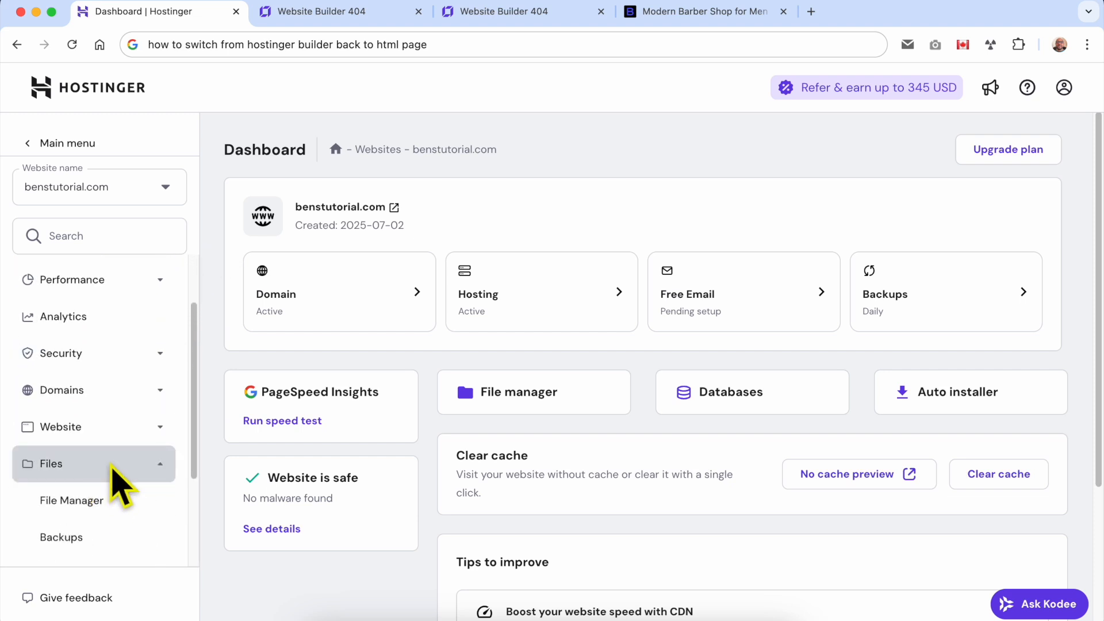
scroll(112, 477, "down", 2)
left_click(117, 450)
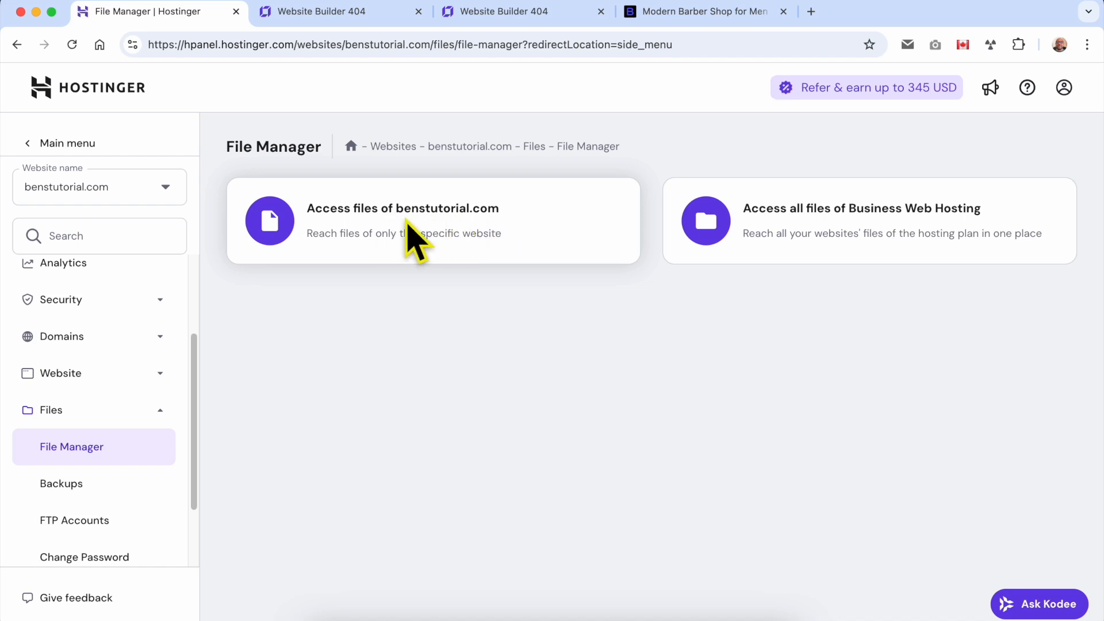
left_click(433, 235)
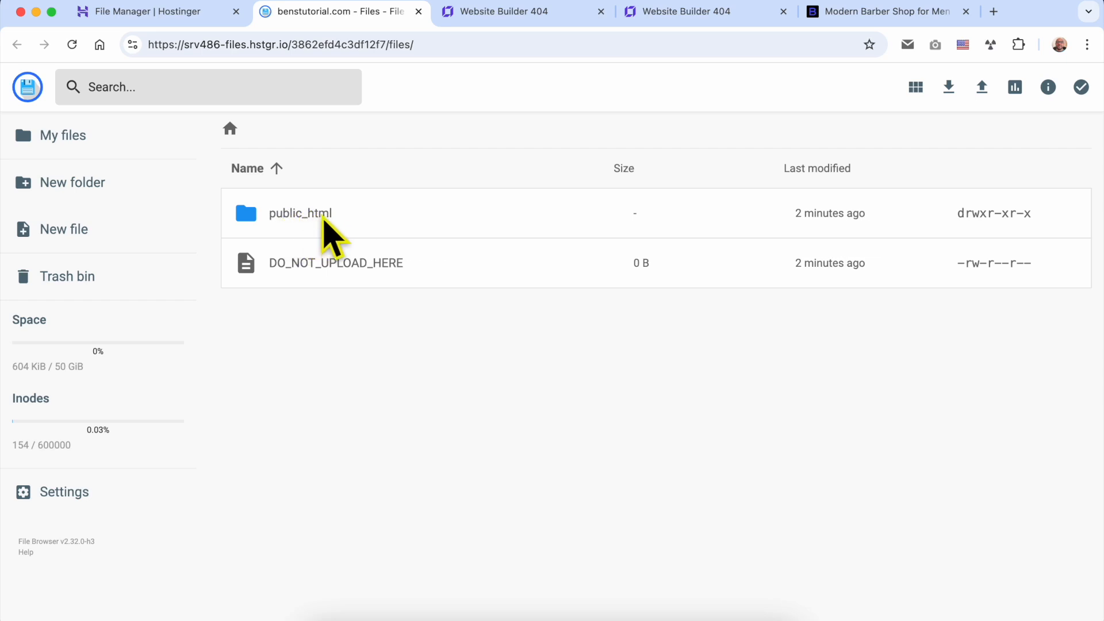
left_click(371, 216)
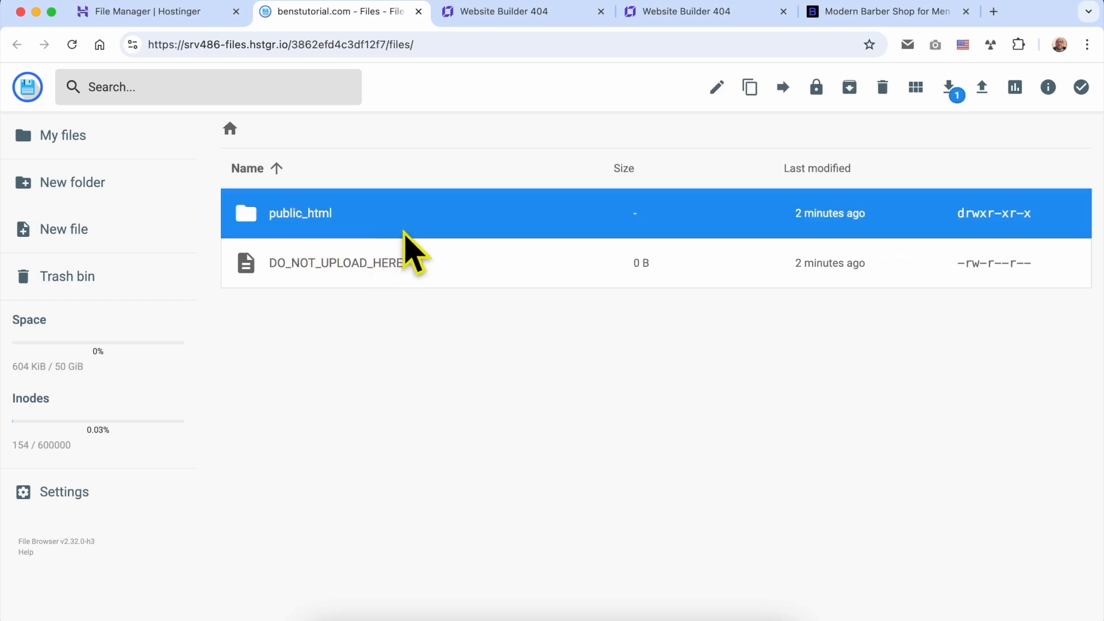
double_click(411, 212)
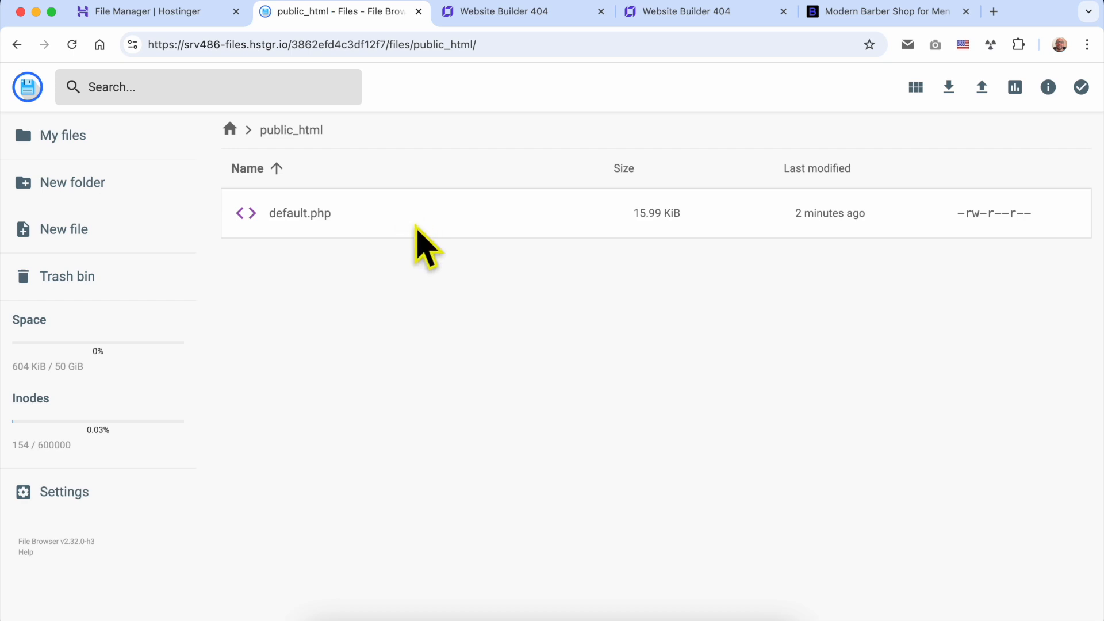
Delete default.php from the public_html folder and check the live benstutorial.com page
left_click(394, 235)
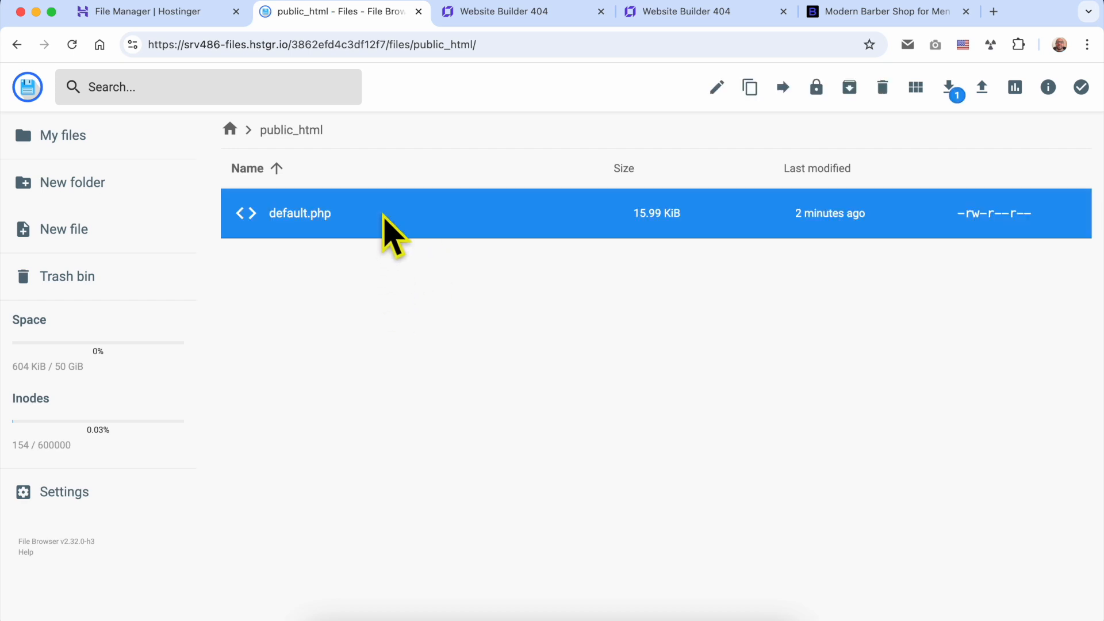
right_click(383, 215)
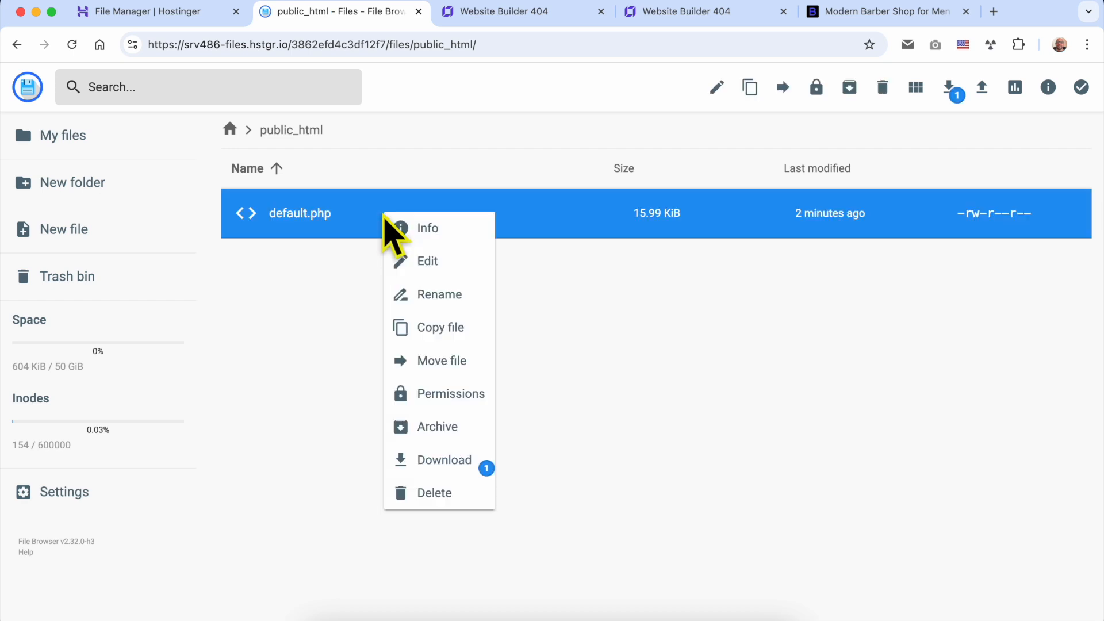
left_click(439, 494)
left_click(660, 386)
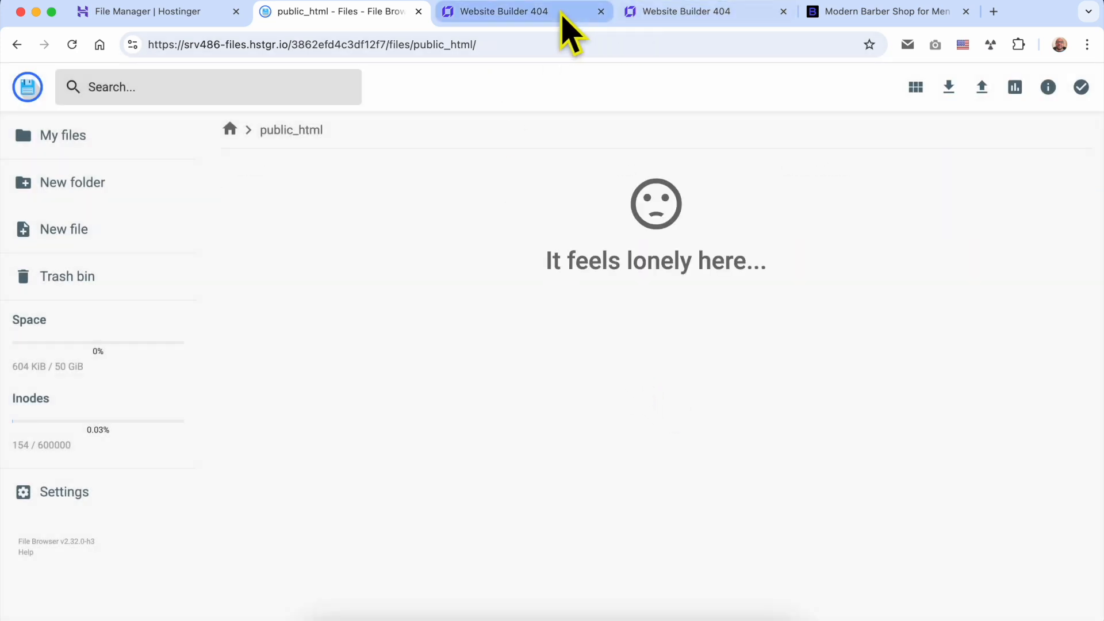
left_click(560, 11)
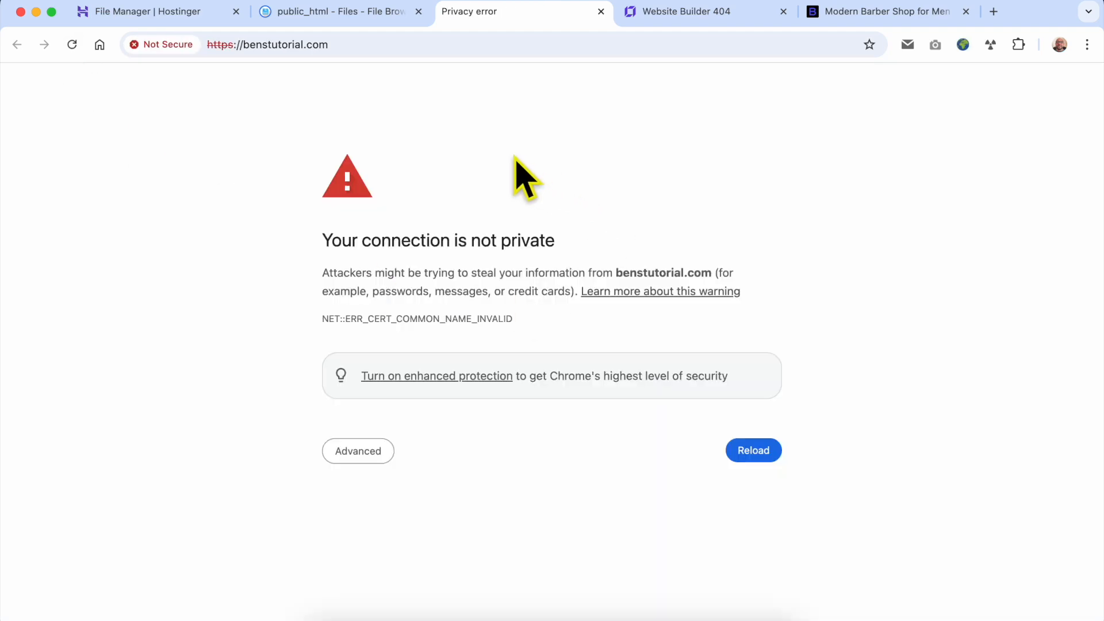
Upload the index.html file from the Downloads folder into public_html
left_click(336, 17)
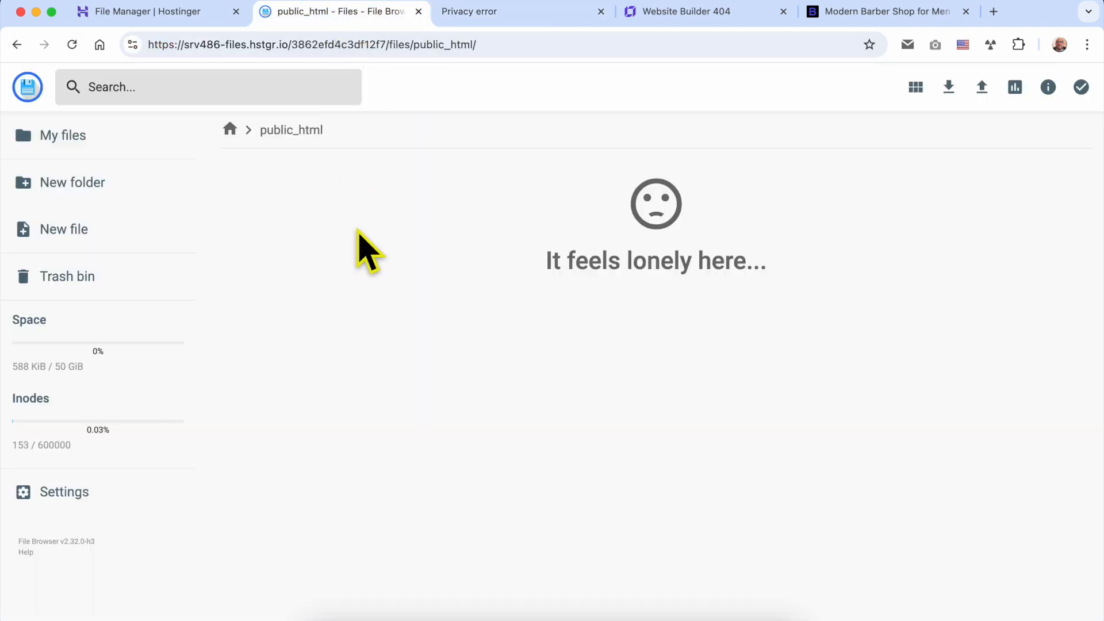
left_click(982, 87)
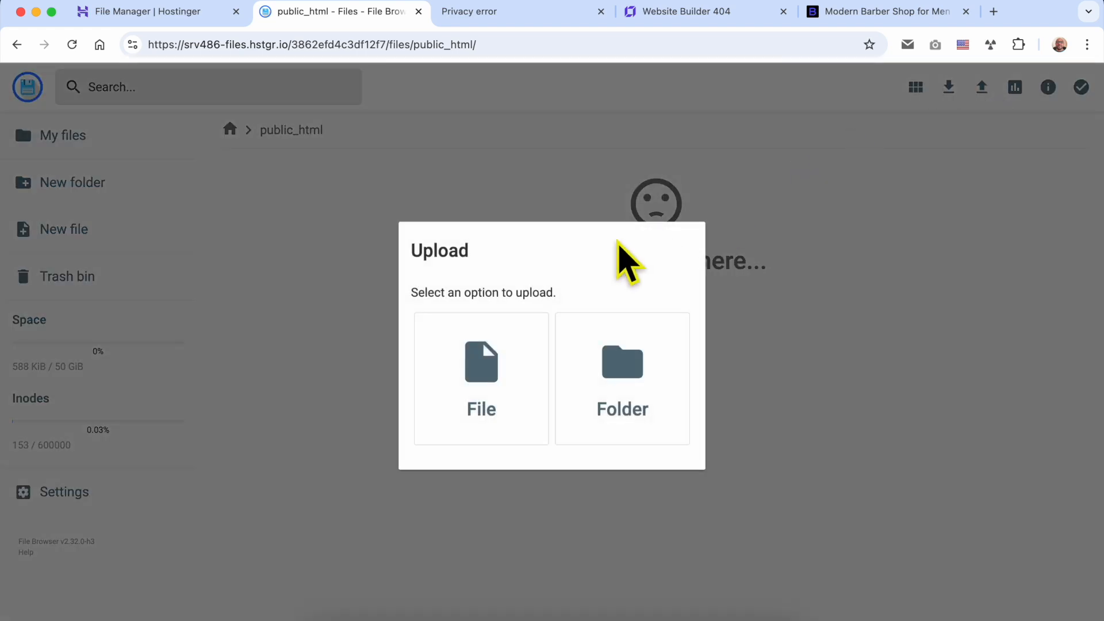
left_click(504, 371)
left_click(315, 149)
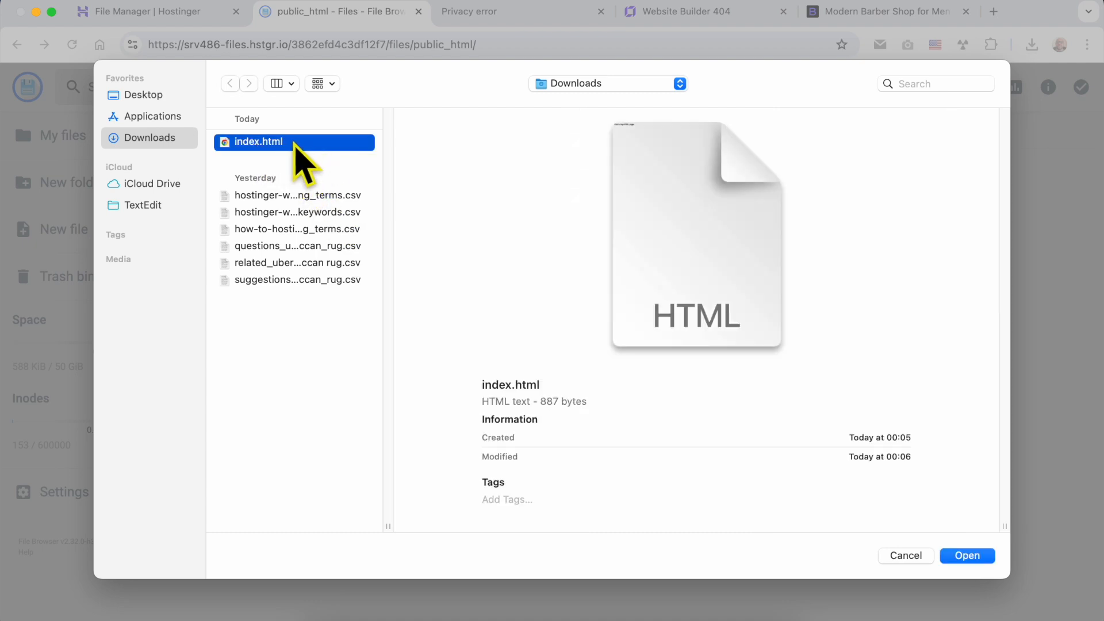
double_click(294, 144)
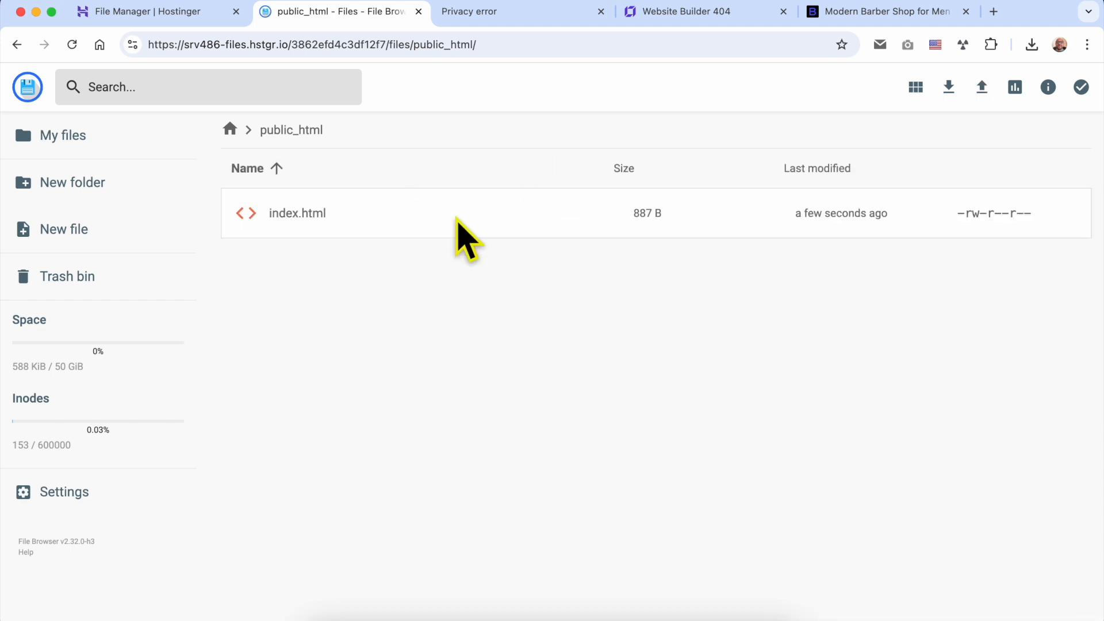
Reload the live benstutorial.com page and check the text of the uploaded HTML page
left_click(463, 12)
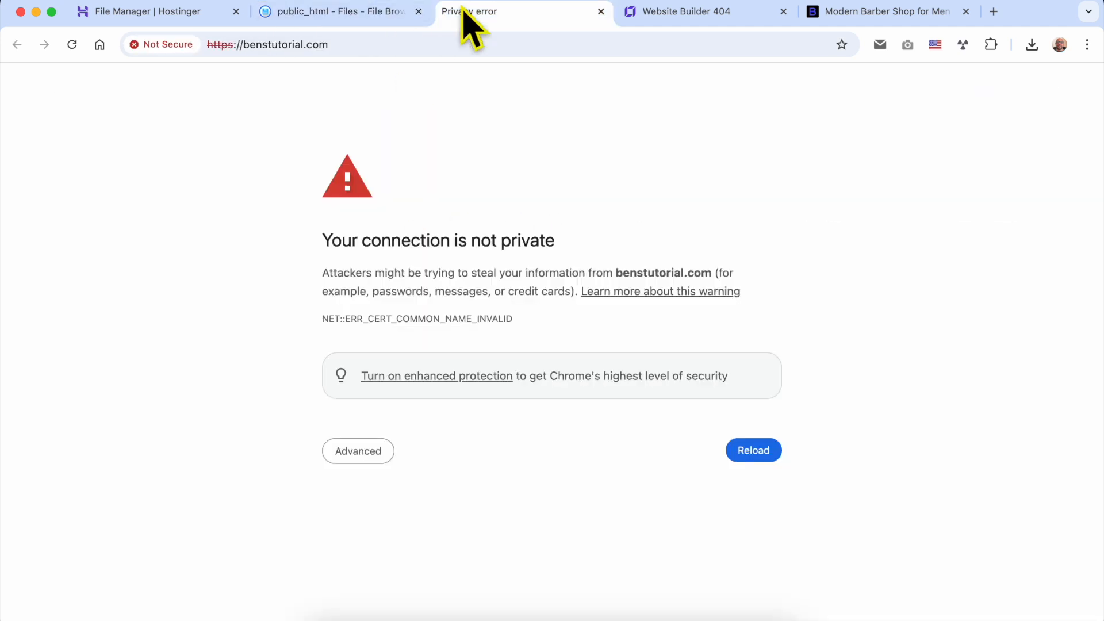
left_click(72, 45)
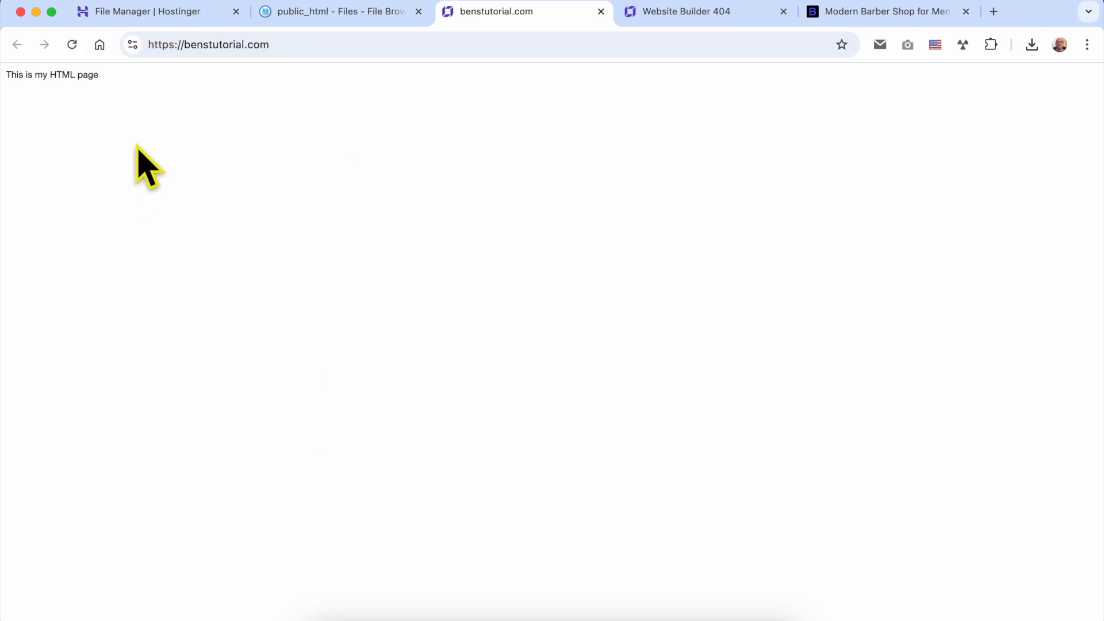
left_click_drag(6, 76, 103, 81)
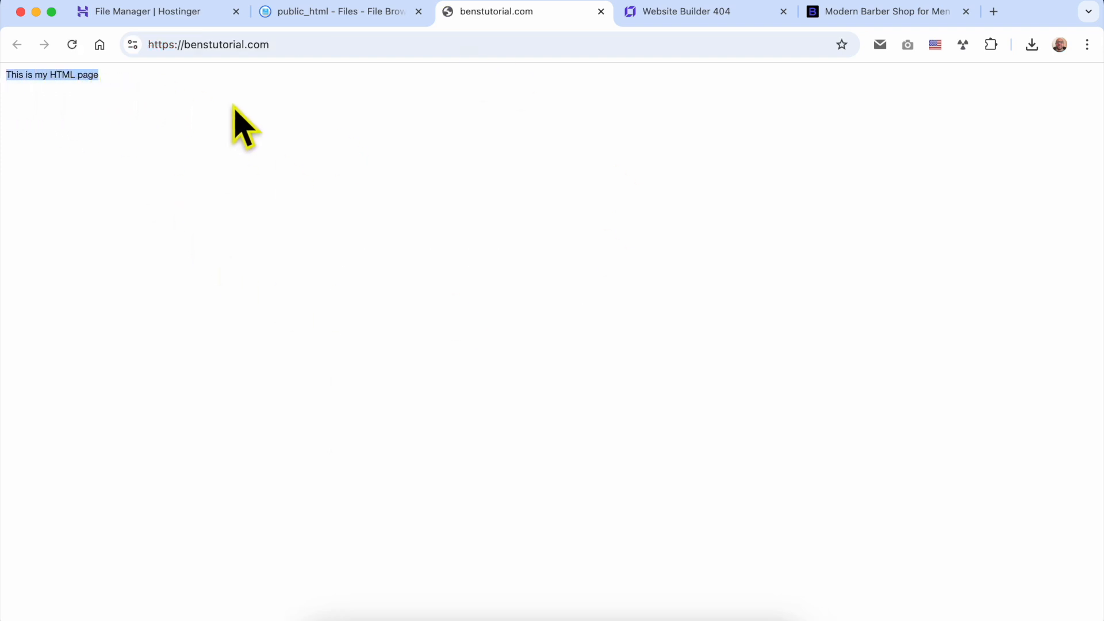
left_click(403, 118)
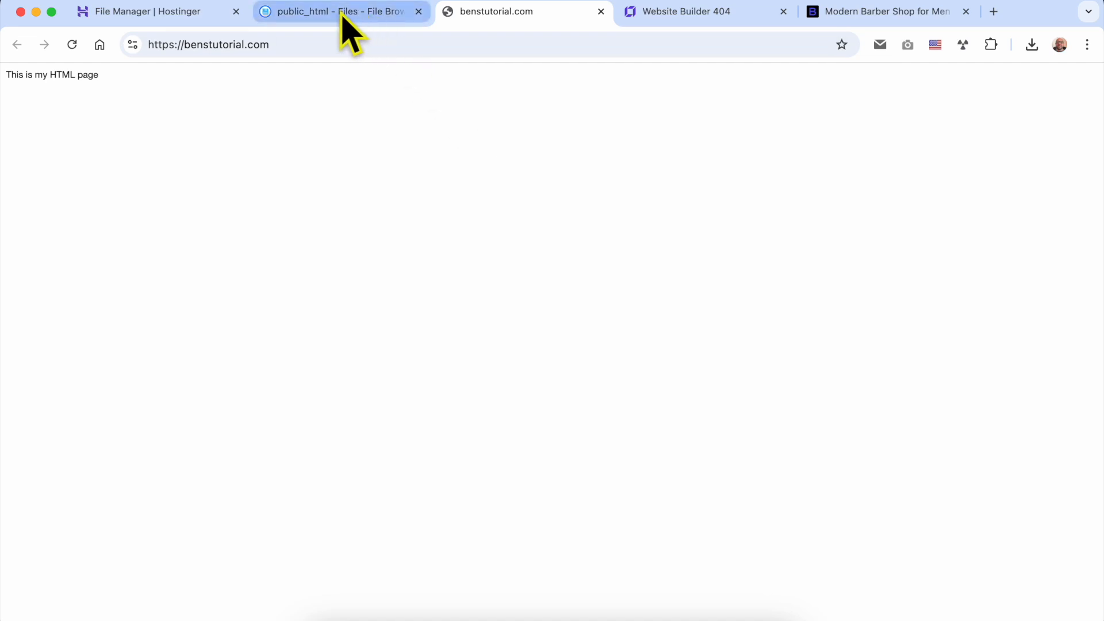
Return to the Hostinger dashboard, open the WordPress Install page for benstutorial.com, and start a new WordPress installation
left_click(190, 12)
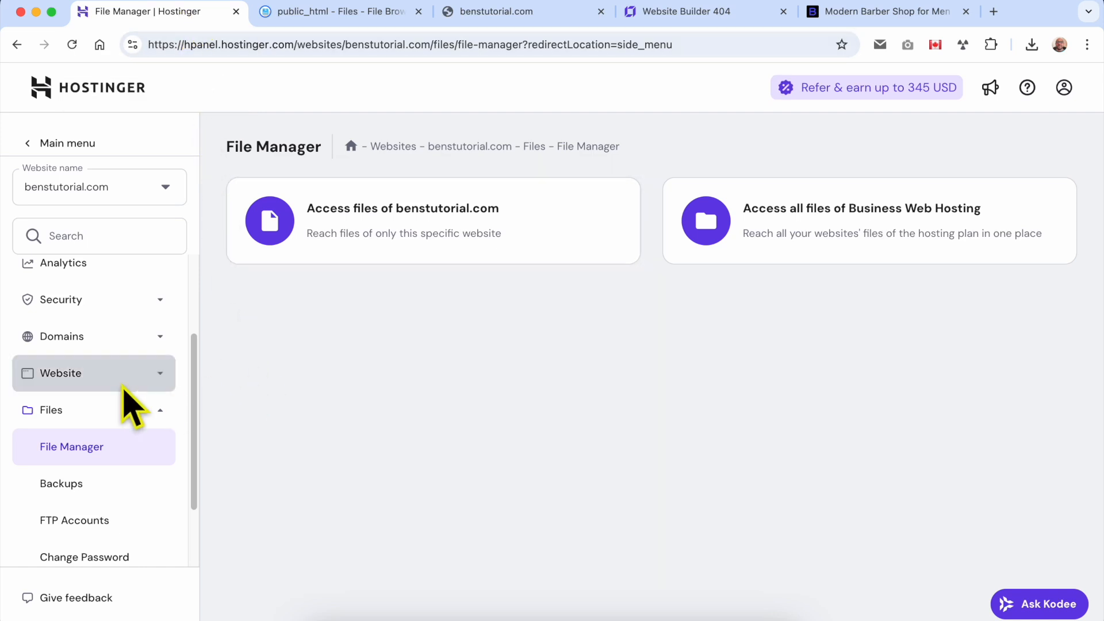
scroll(138, 380, "up", 5)
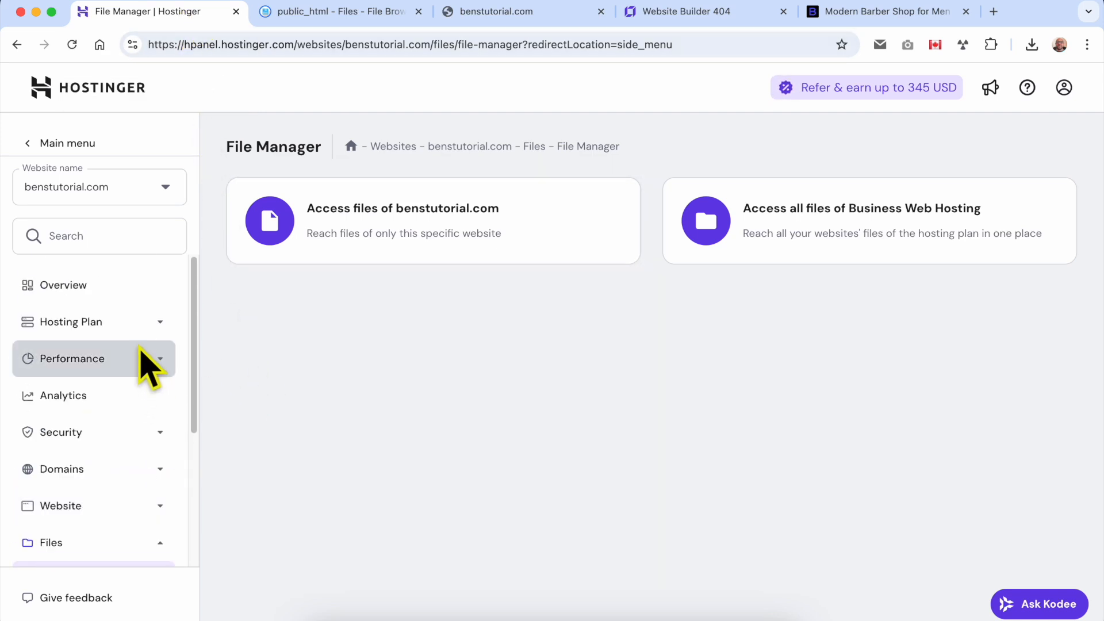
scroll(135, 340, "down", 4)
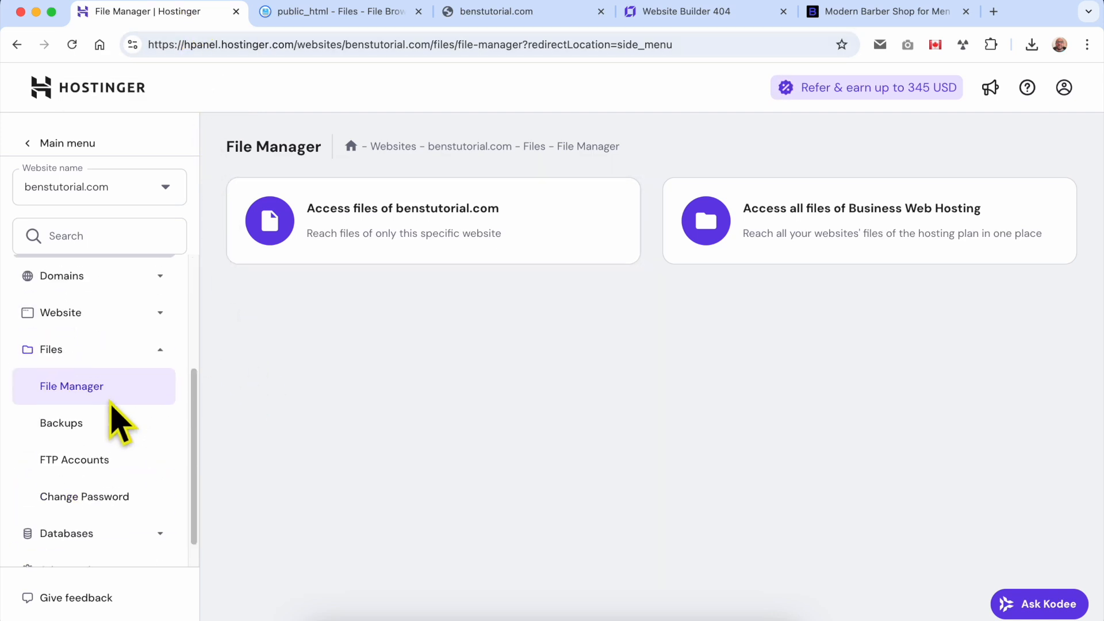
left_click(127, 313)
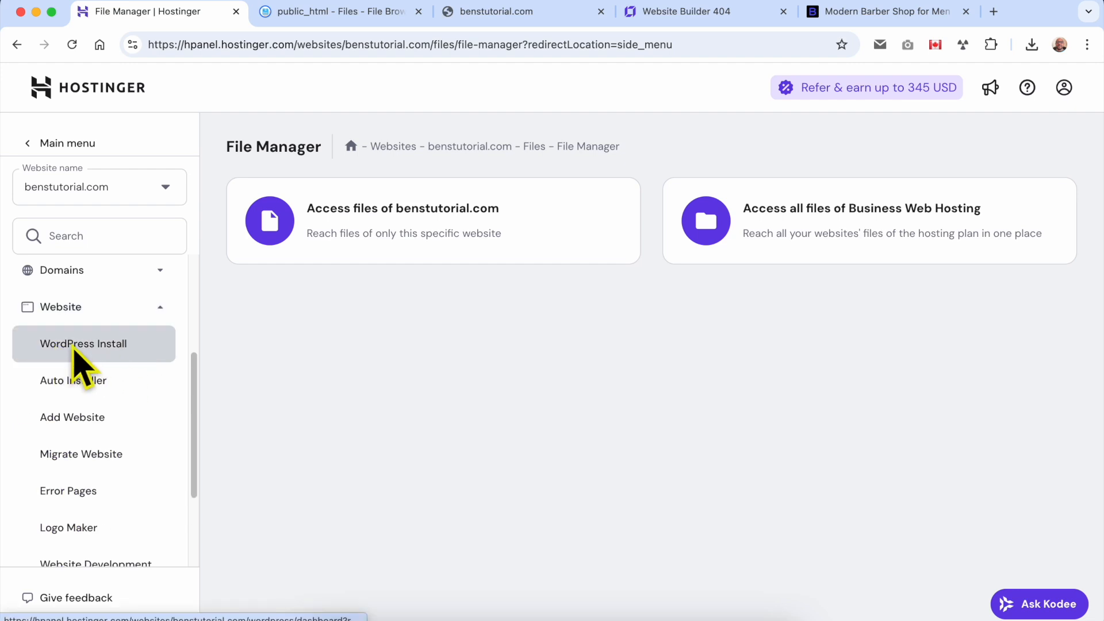
left_click(100, 348)
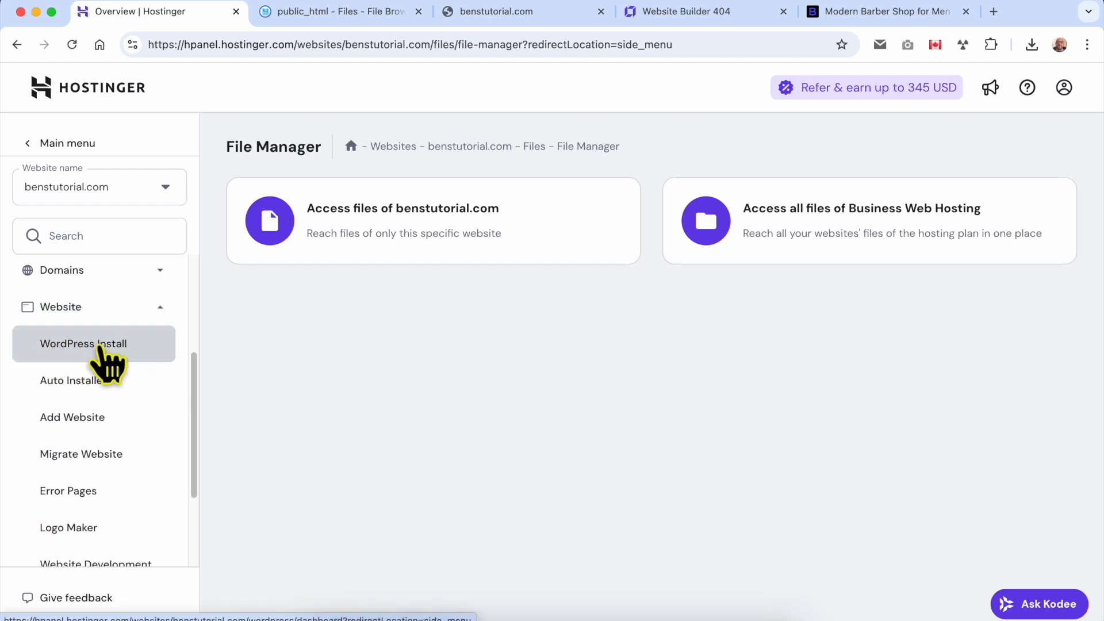
triple_click(393, 404)
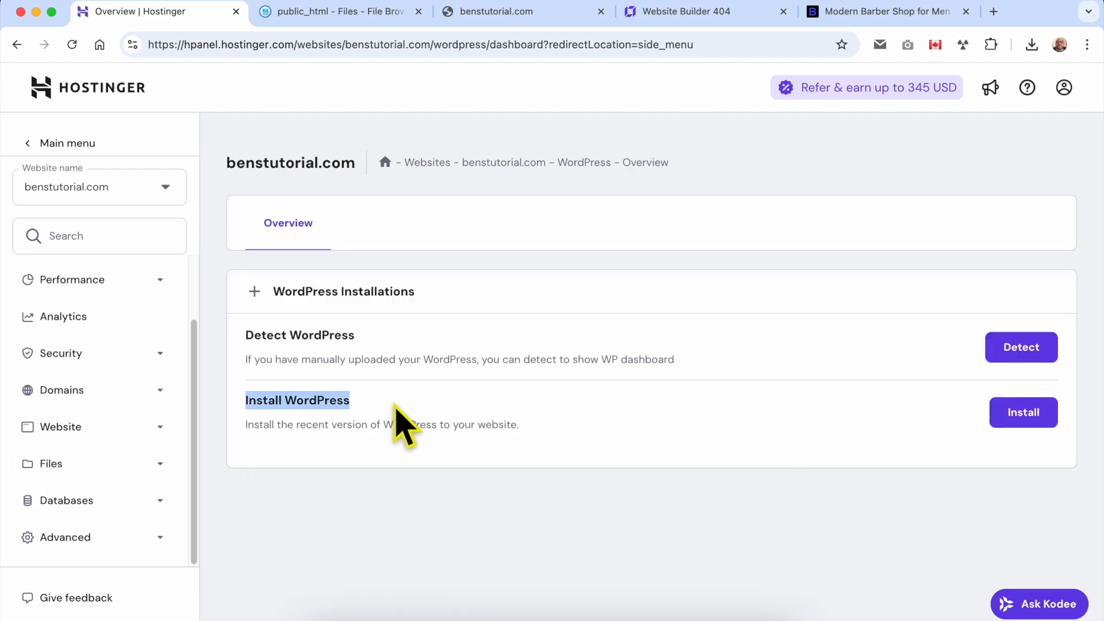
left_click(1034, 420)
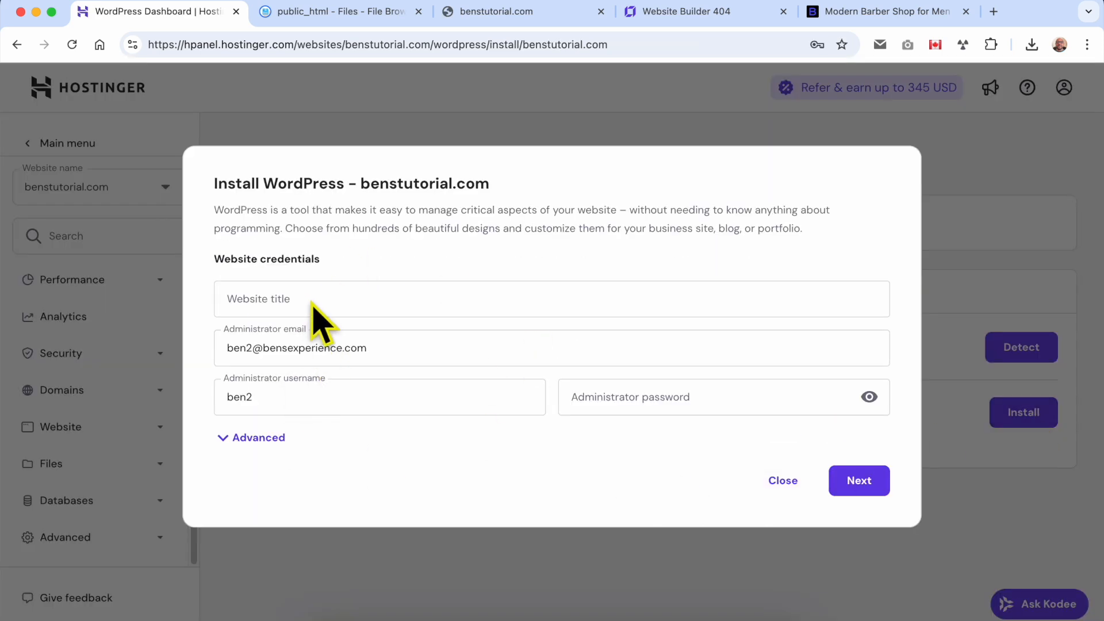
Enter "MY blog" as the website title, fill in the administrator password, and continue to the installation options
left_click(311, 301)
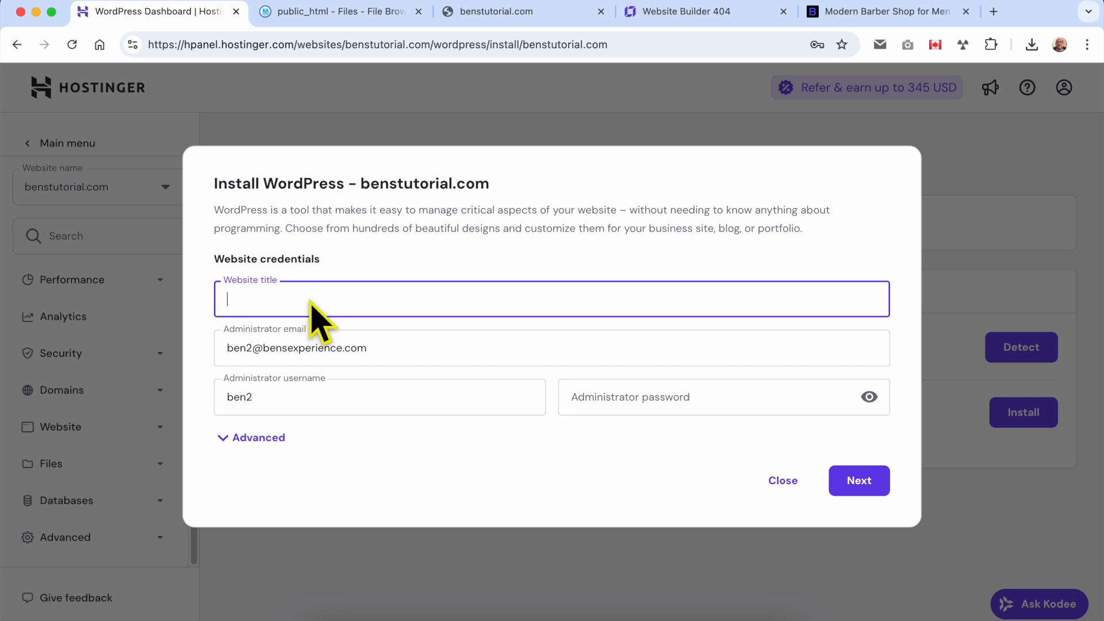
type("B")
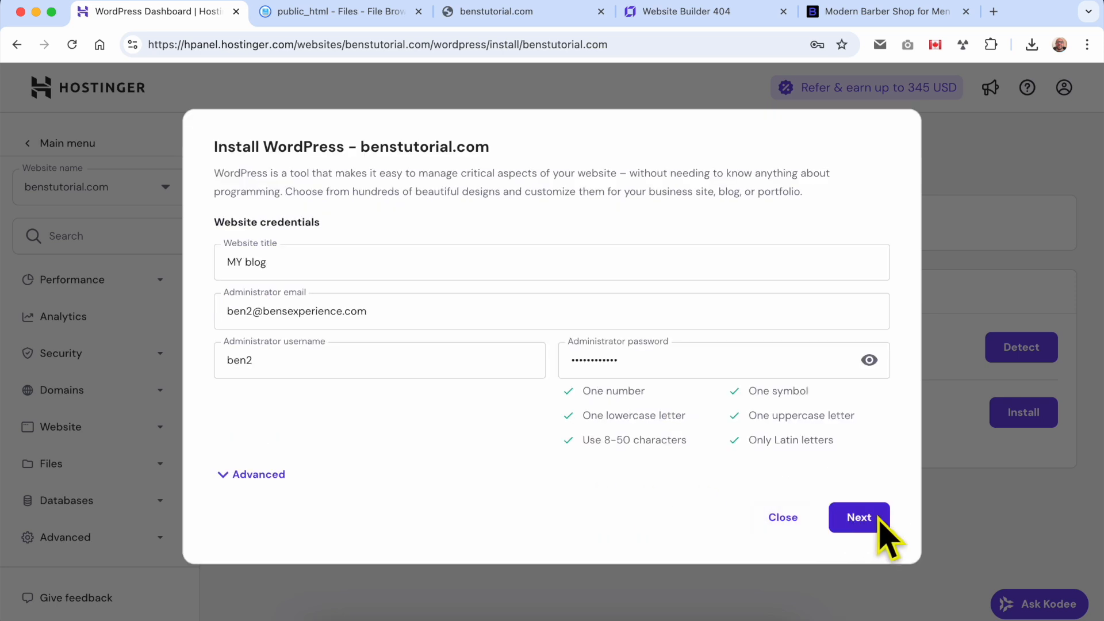
left_click(859, 517)
left_click(833, 83)
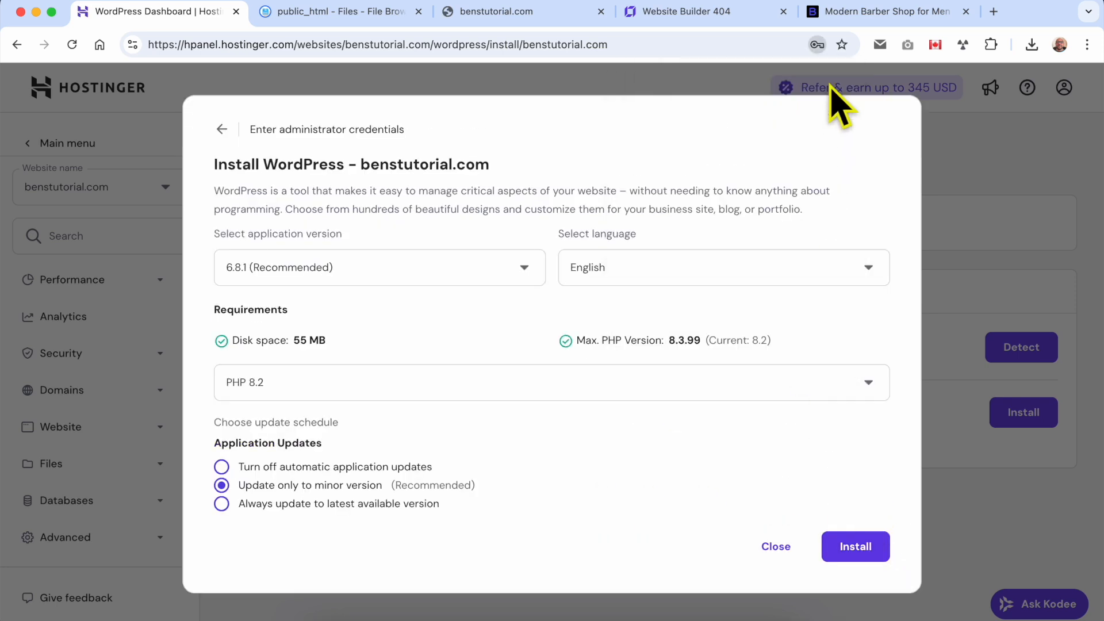
Check the language choices, keep English, and install WordPress 6.8.1 with PHP 8.2 and updates only to minor versions
left_click(652, 268)
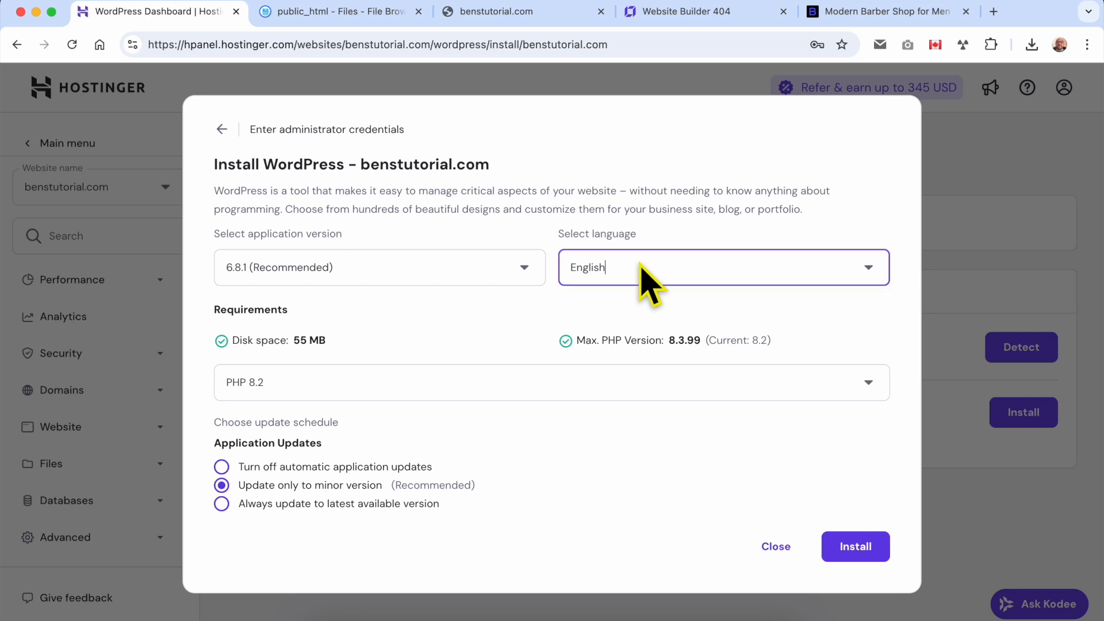
scroll(674, 368, "down", 5)
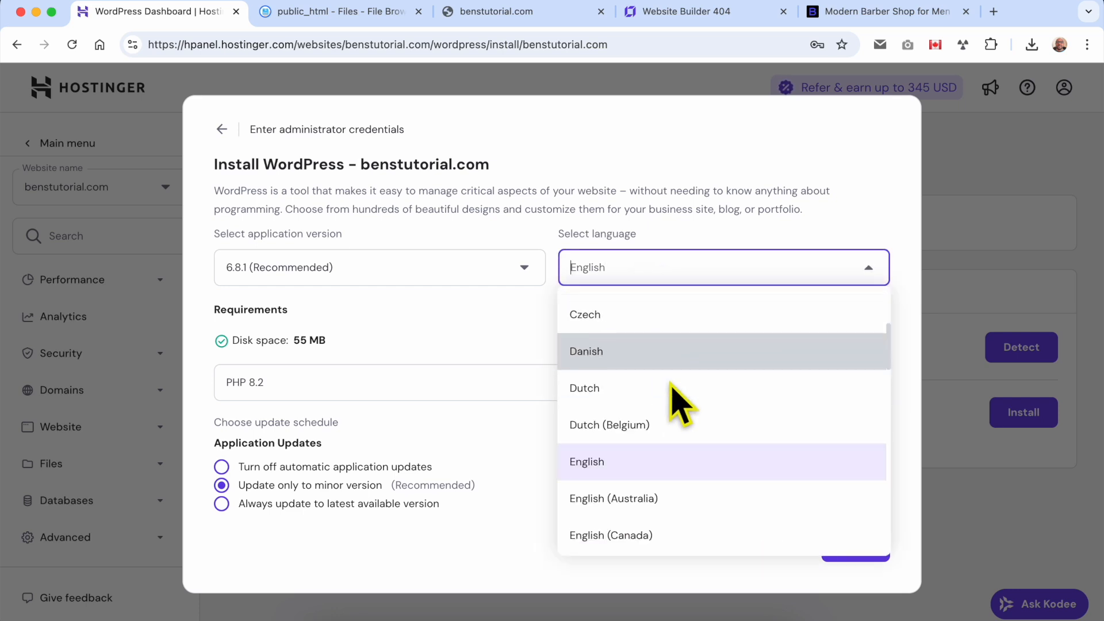
scroll(661, 397, "down", 6)
left_click(525, 345)
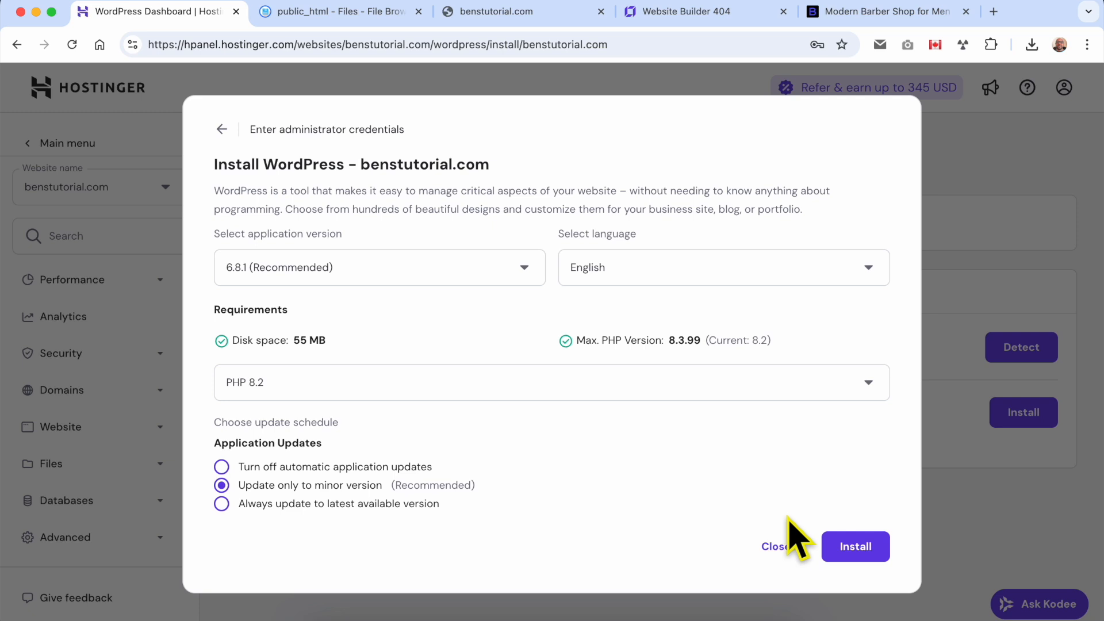
left_click(868, 548)
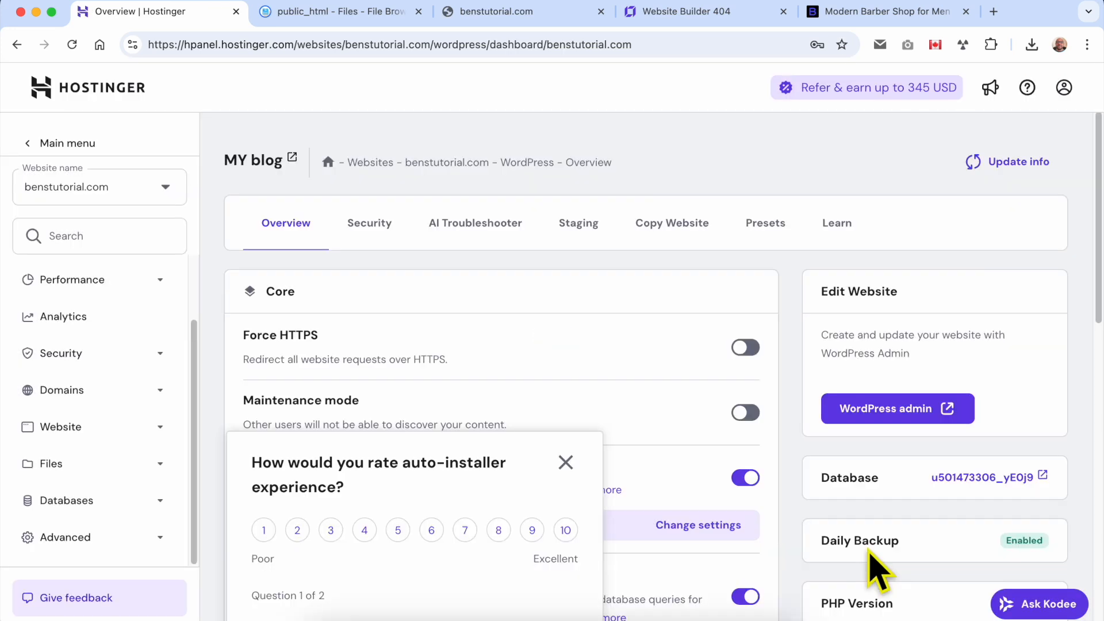
Dismiss the auto-installer rating survey and open the live MY blog site from its WordPress overview
left_click(568, 464)
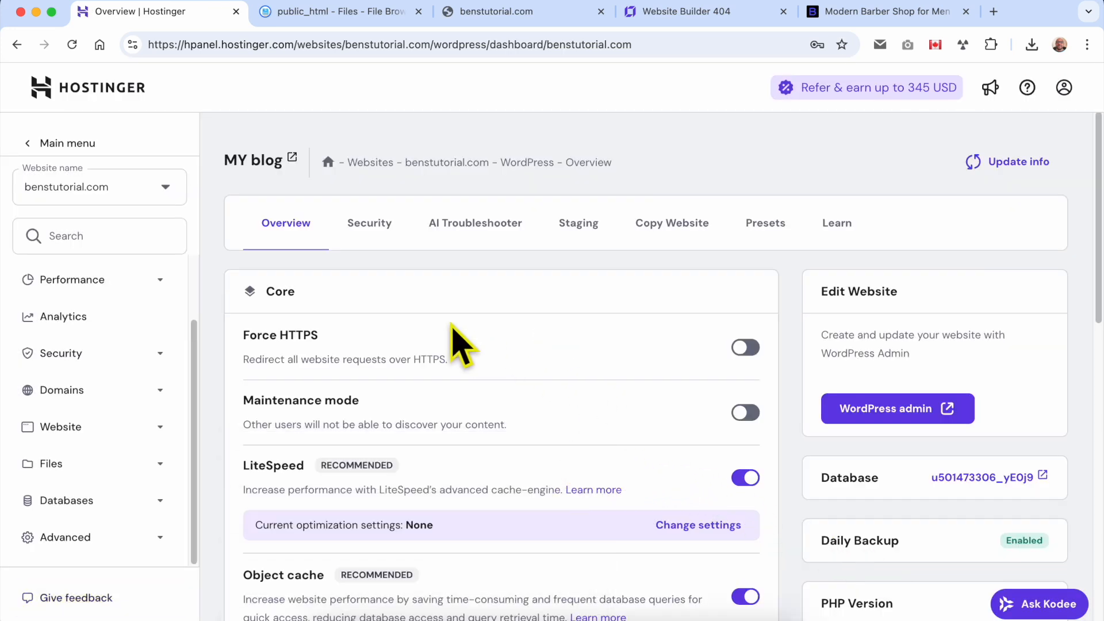
left_click(292, 157)
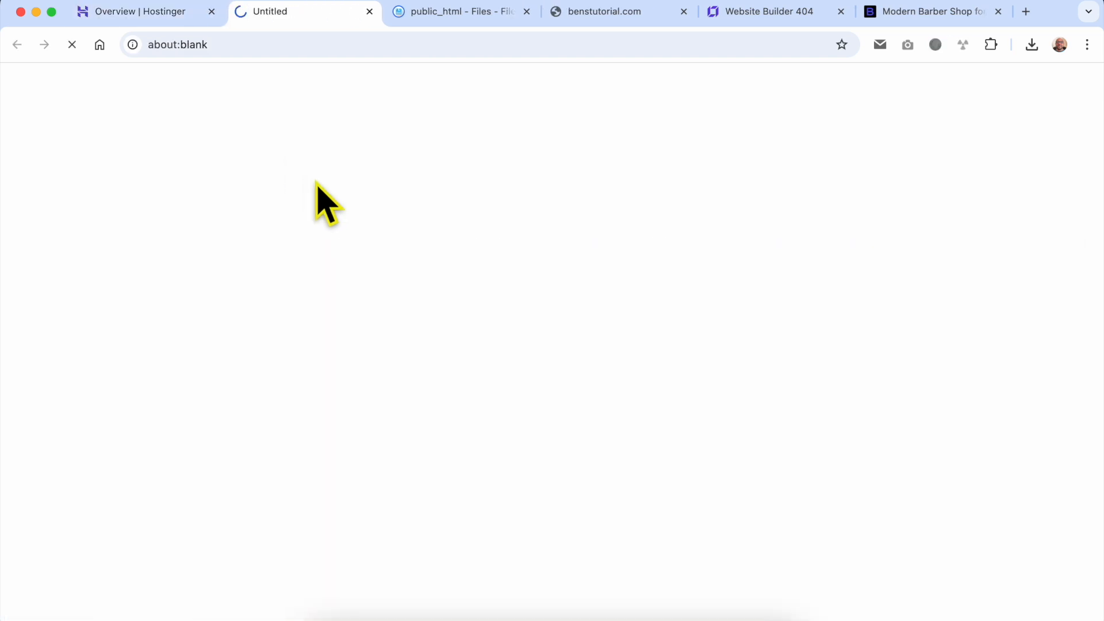